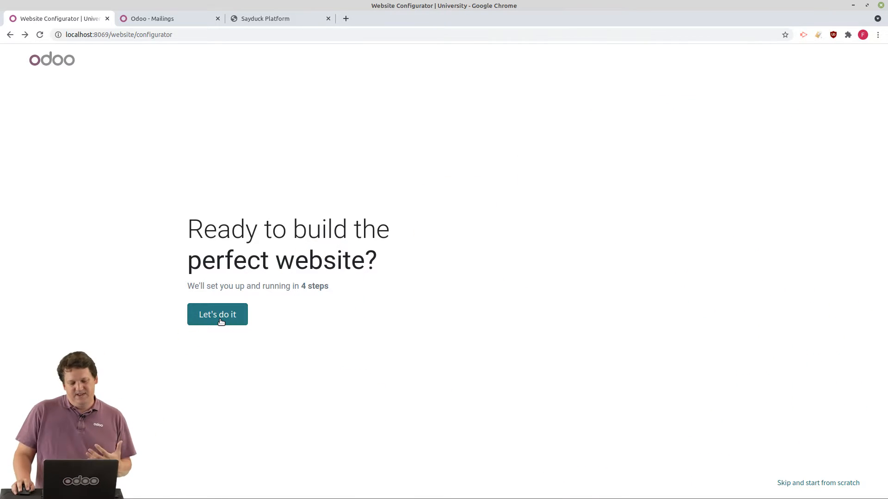
- Start the website configurator and describe a business website for a university library business with the objective to develop the brand
left_click(220, 322)
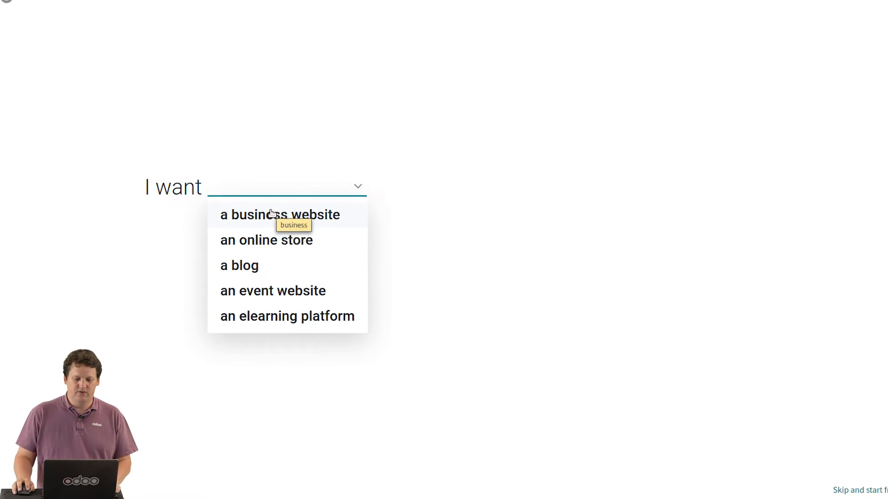
left_click(284, 231)
type("unit")
key("BackSpace")
type("versi")
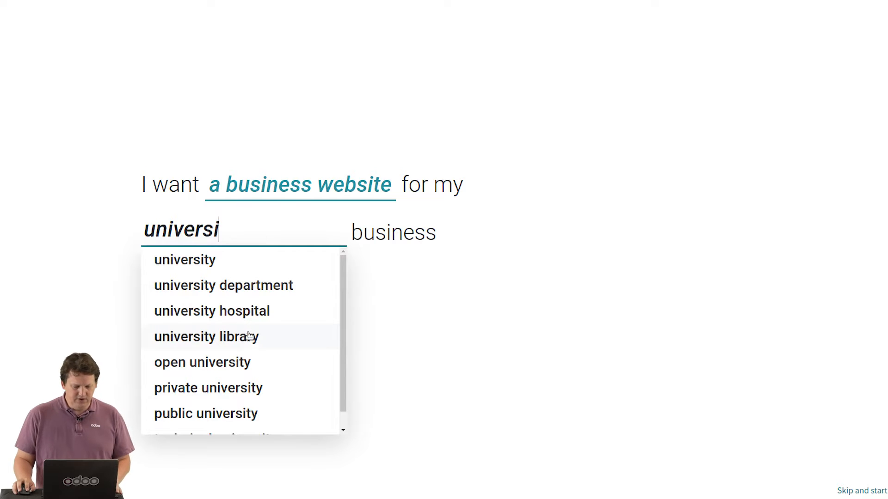
left_click(252, 338)
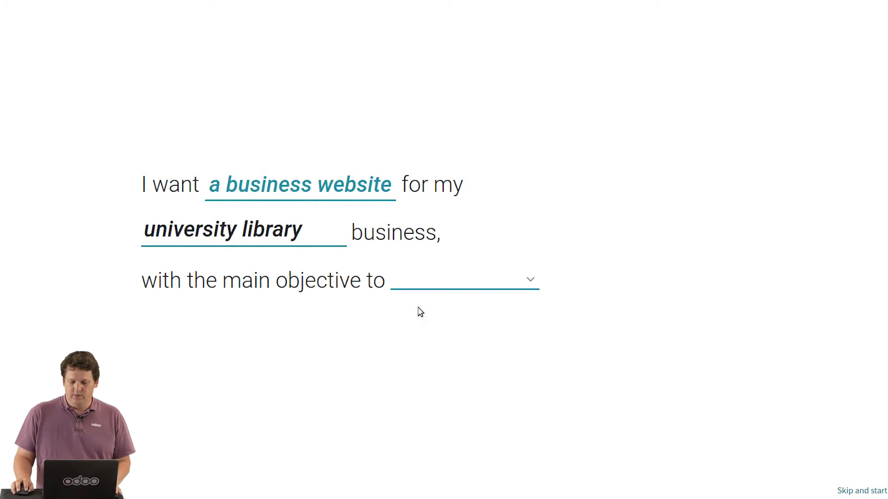
left_click(481, 282)
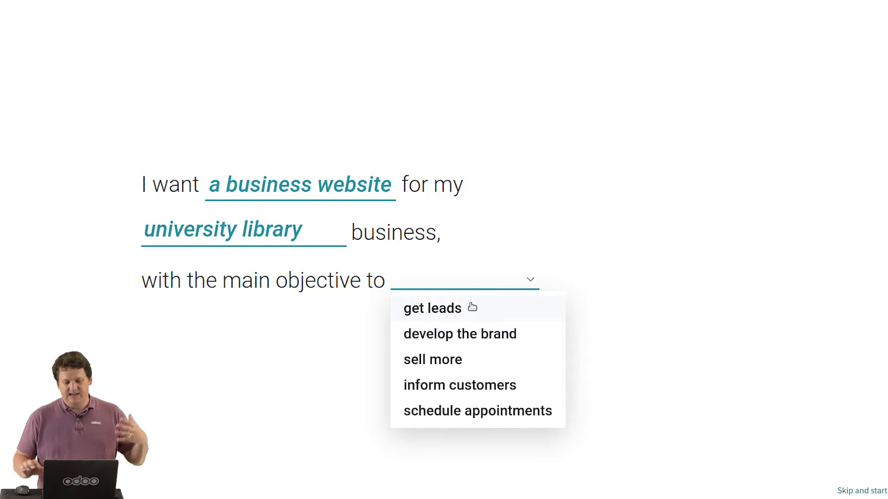
left_click(464, 334)
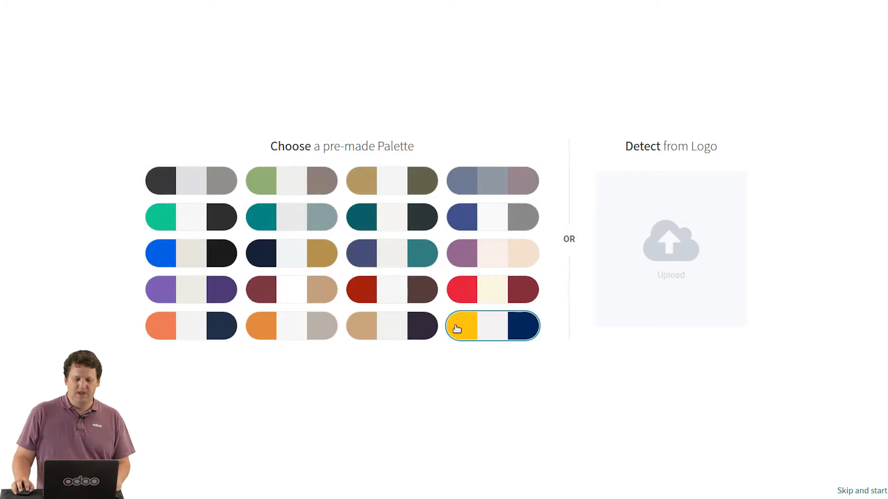
- Choose the pre-made palette of green, light grey and brown and include the About Us and Privacy Policy pages
left_click(288, 189)
left_click(272, 192)
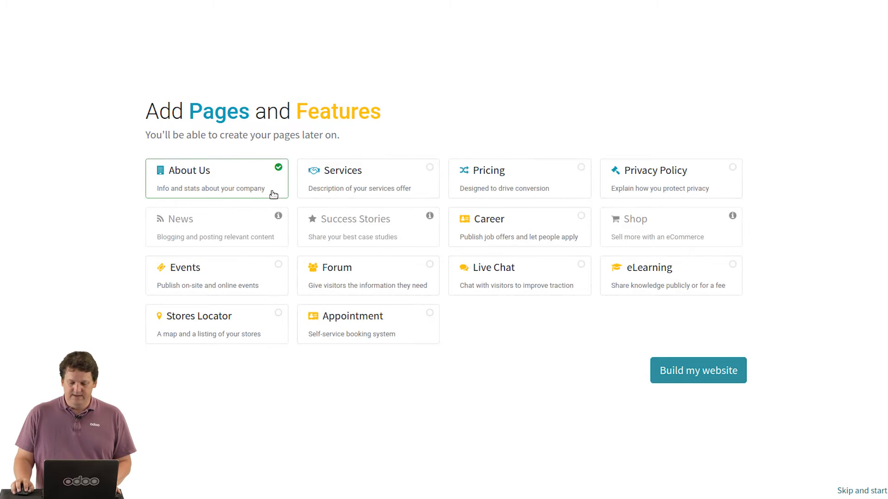
left_click(647, 182)
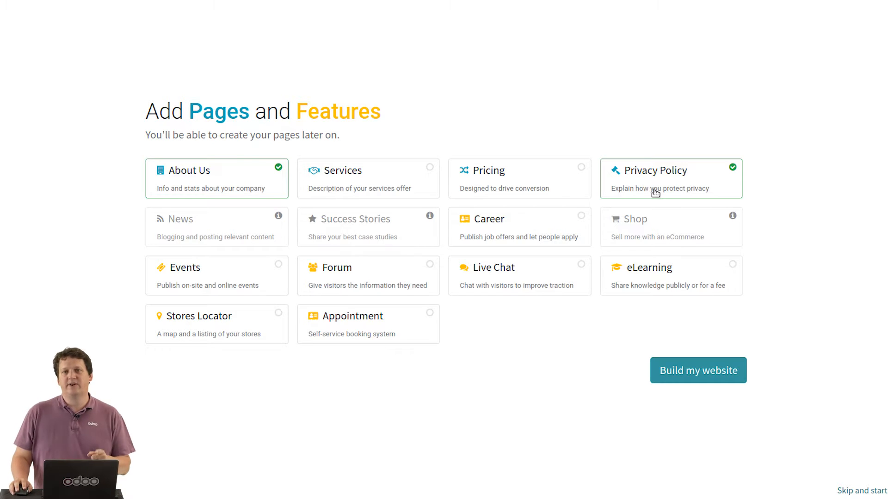
- Build the website using the middle theme with the green-and-brown bands
left_click(696, 371)
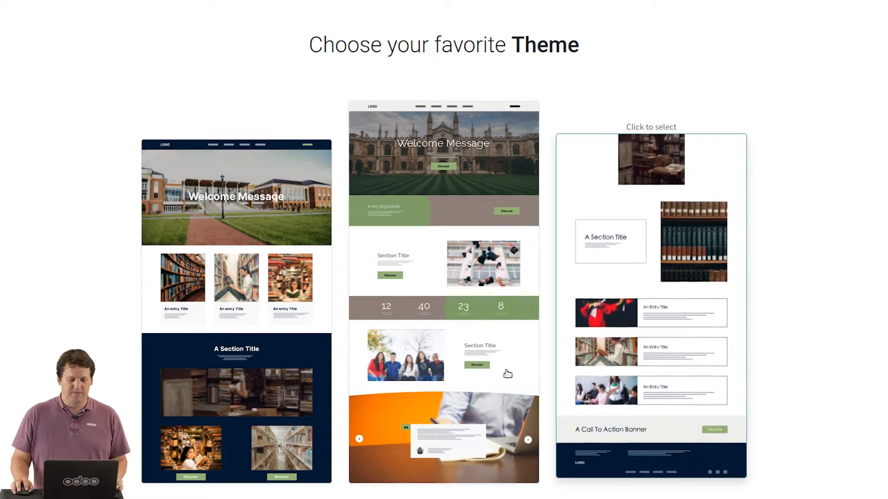
left_click(421, 330)
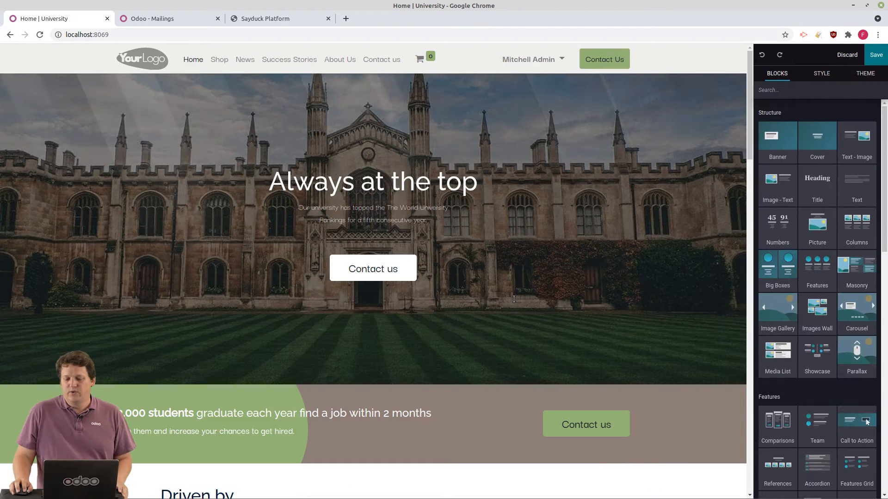
- Apply the animated Little lines 2 shape from the Lines set to the graduation image beside "Driven by Excellence"
scroll(739, 128, "down", 5)
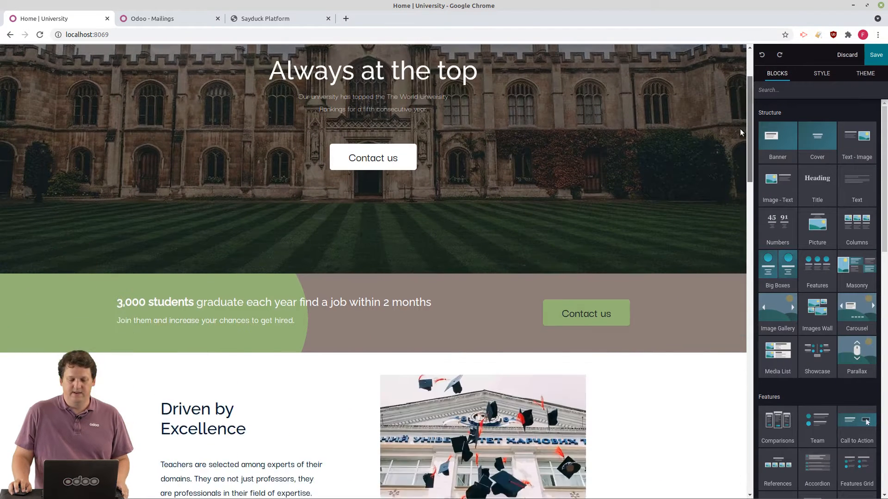
scroll(738, 176, "down", 4)
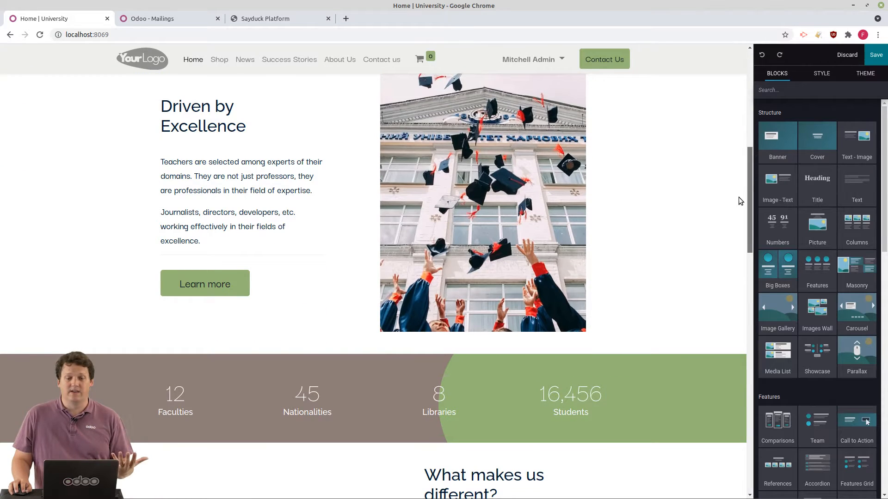
scroll(738, 200, "up", 2)
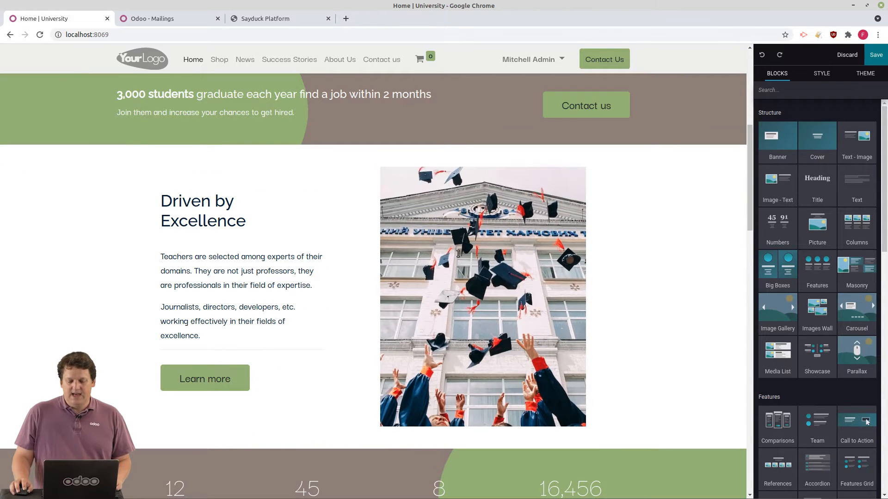
left_click(457, 254)
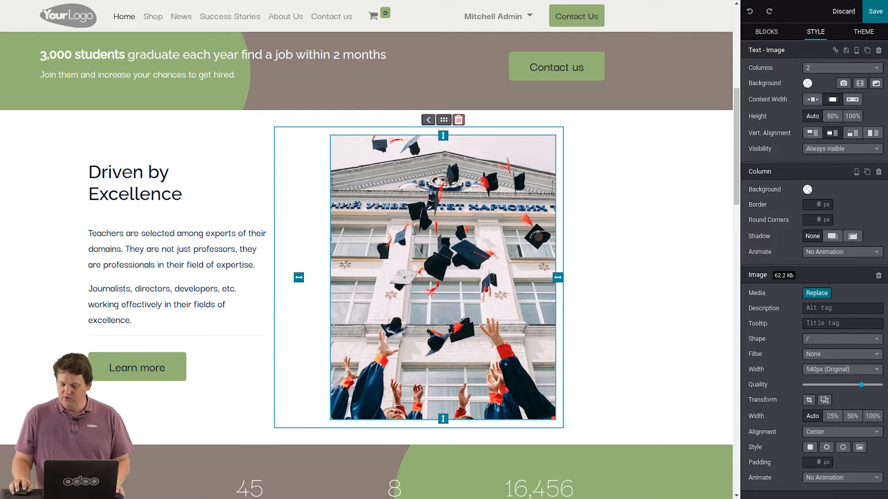
left_click(820, 340)
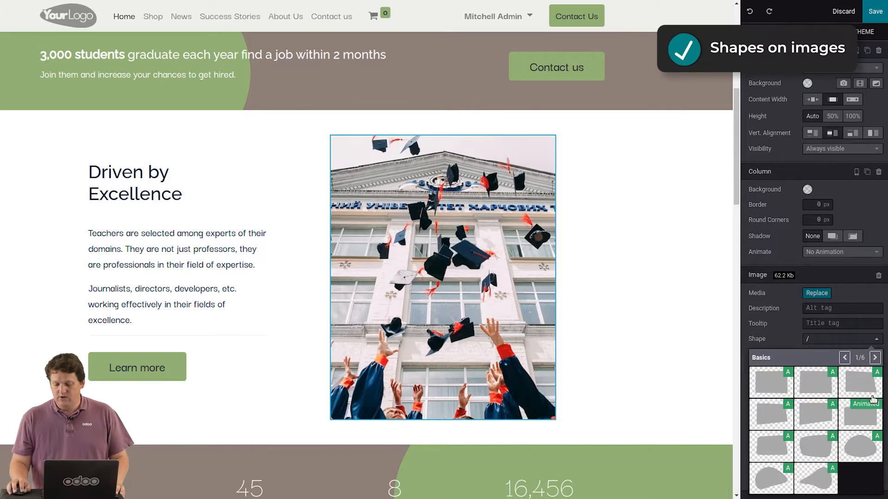
left_click(875, 358)
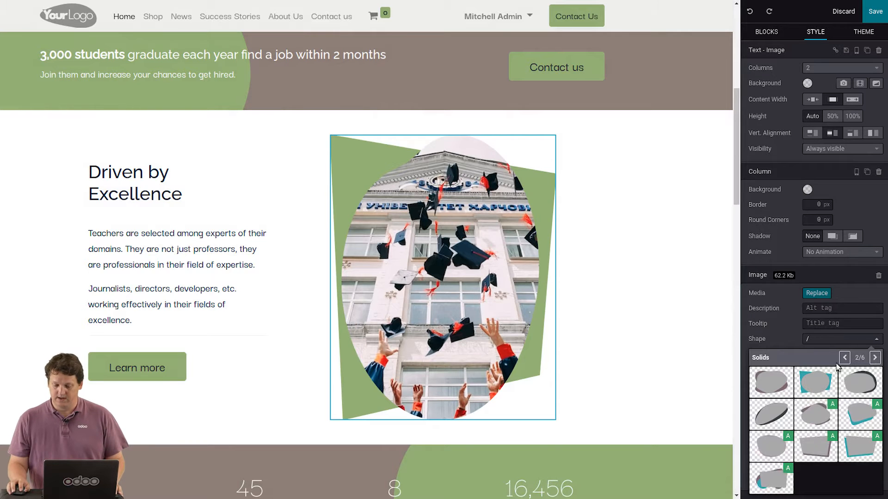
left_click(877, 358)
left_click(875, 358)
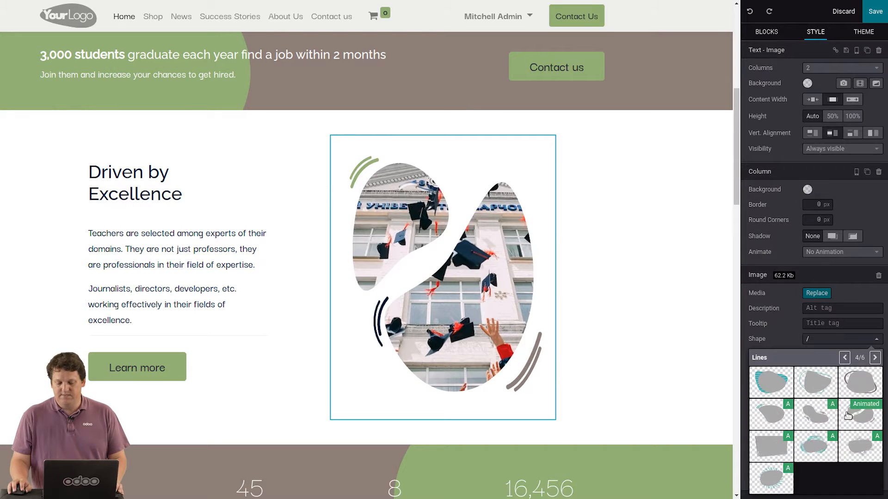
left_click(848, 416)
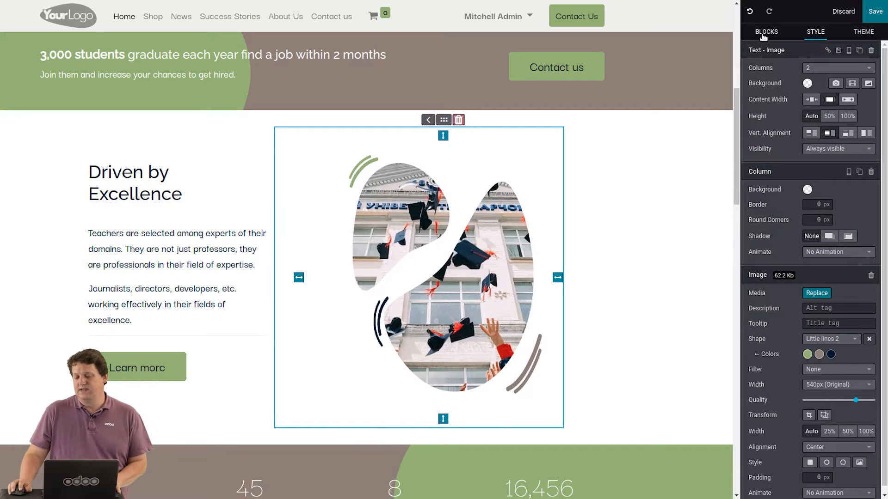
- Find the Donation block and insert it above the "Driven by Excellence" section
left_click(763, 35)
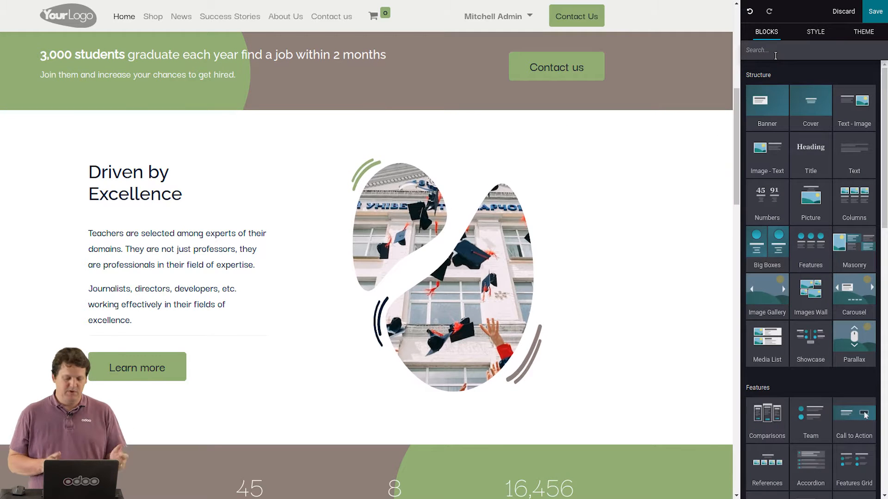
type("dona")
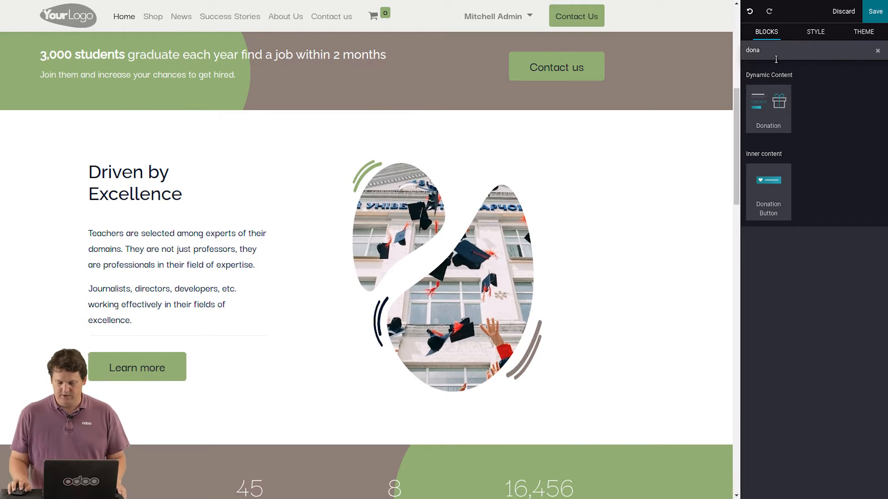
left_click_drag(759, 101, 330, 125)
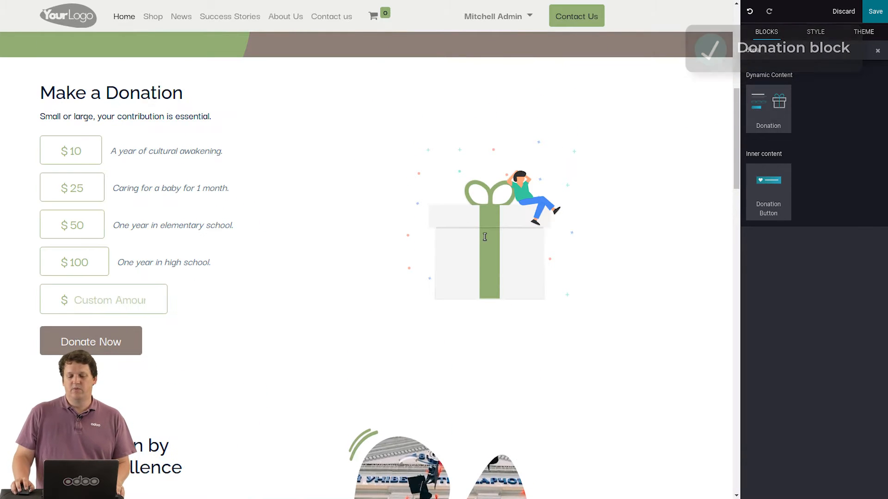
- Select the donation form and turn its display options off and back on
left_click(485, 237)
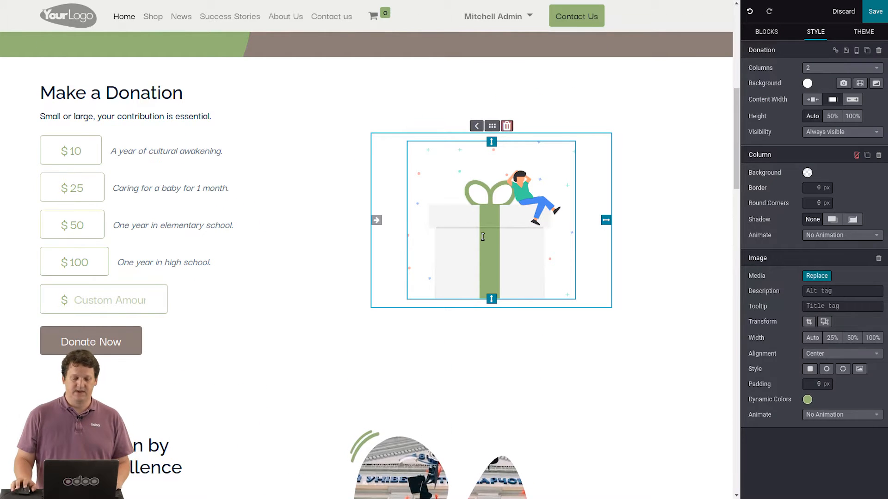
left_click(154, 220)
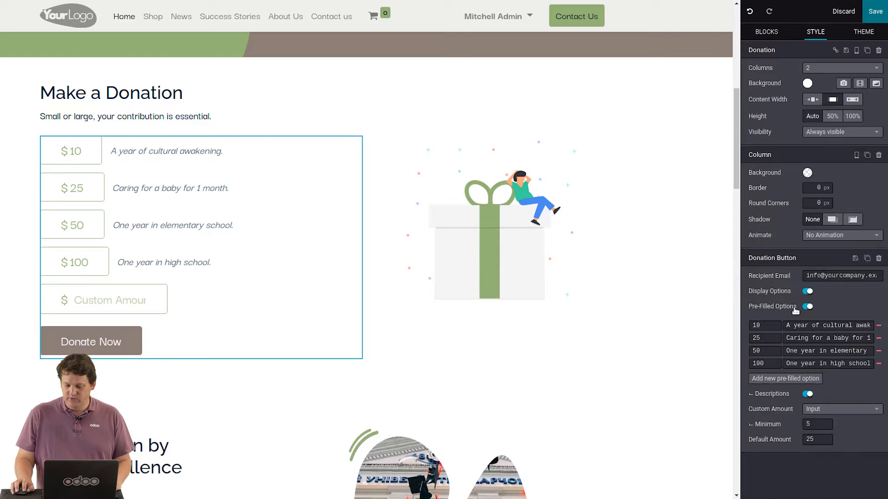
left_click(809, 293)
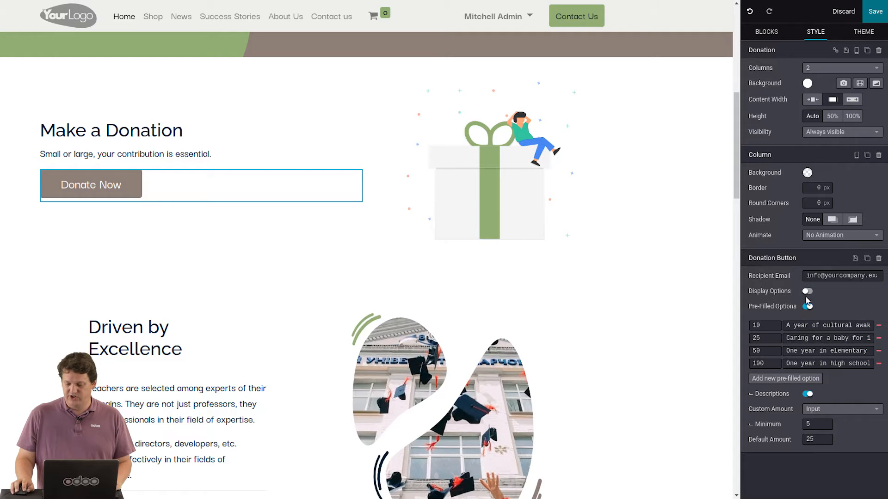
left_click(807, 292)
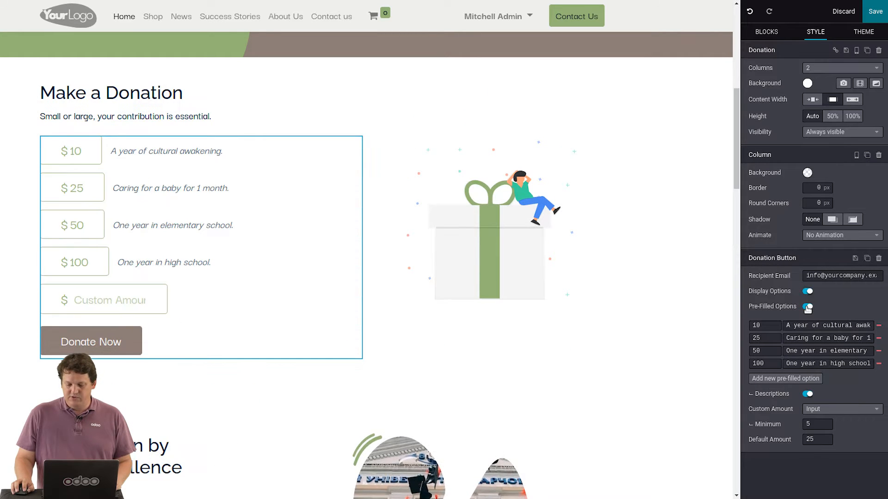
- Turn the donation form's pre-filled options off, try its amount slider at $40, and turn the pre-filled options back on
left_click(807, 307)
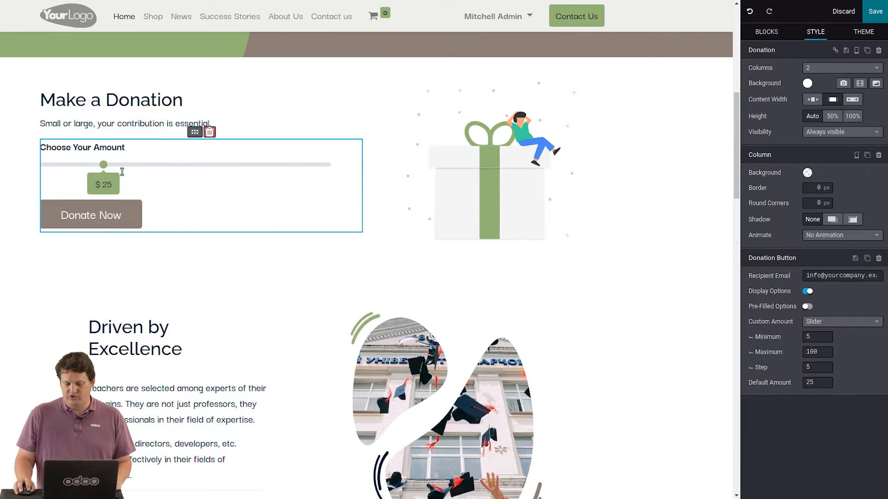
left_click_drag(103, 164, 148, 164)
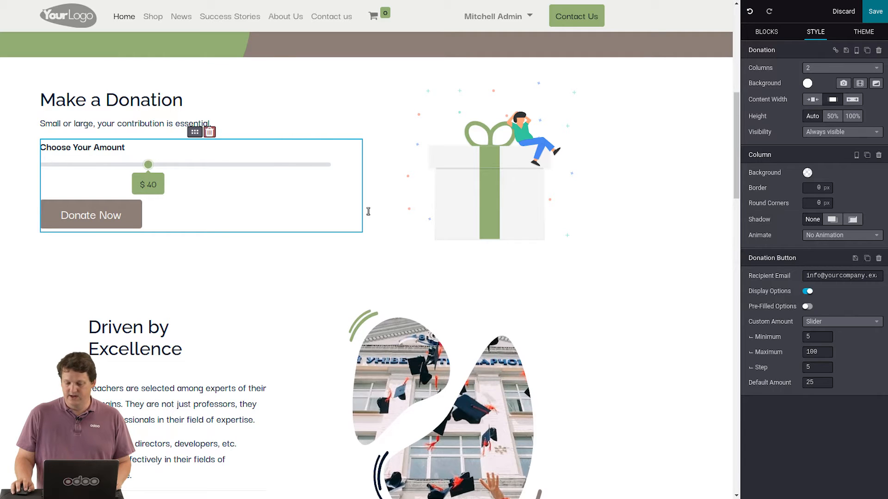
left_click(807, 307)
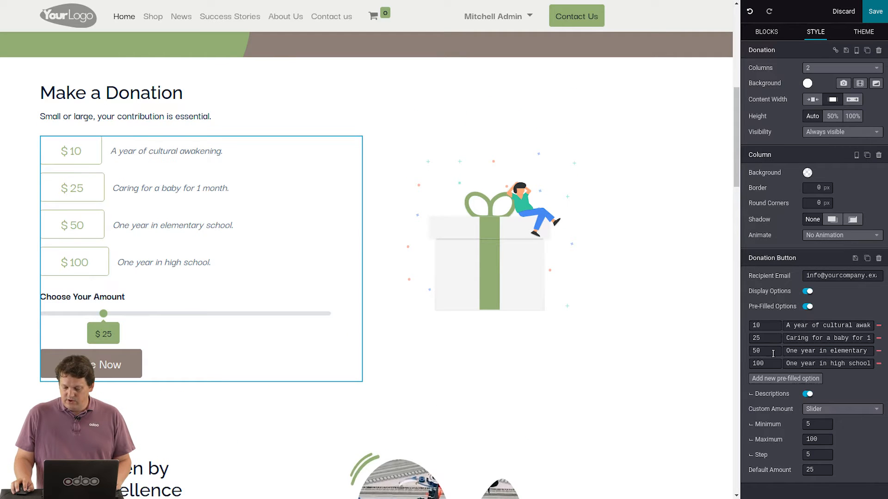
- Remove the 50 pre-filled donation option and save the home page
left_click(877, 351)
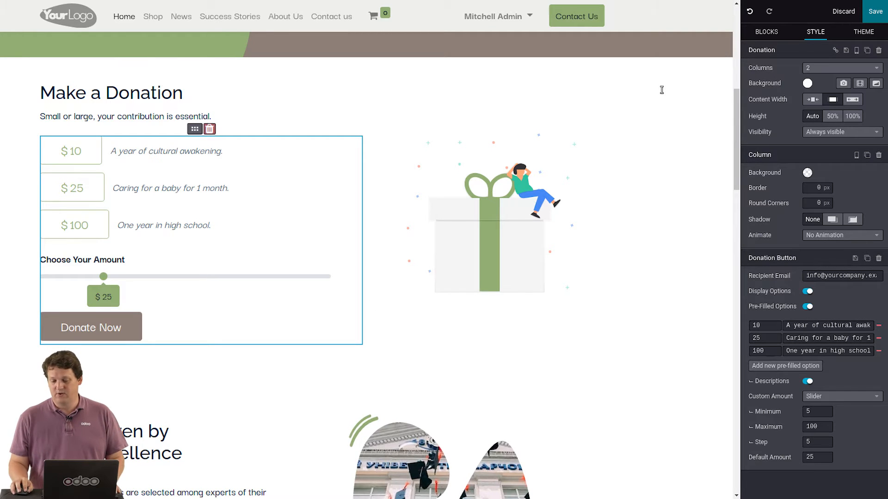
left_click(875, 11)
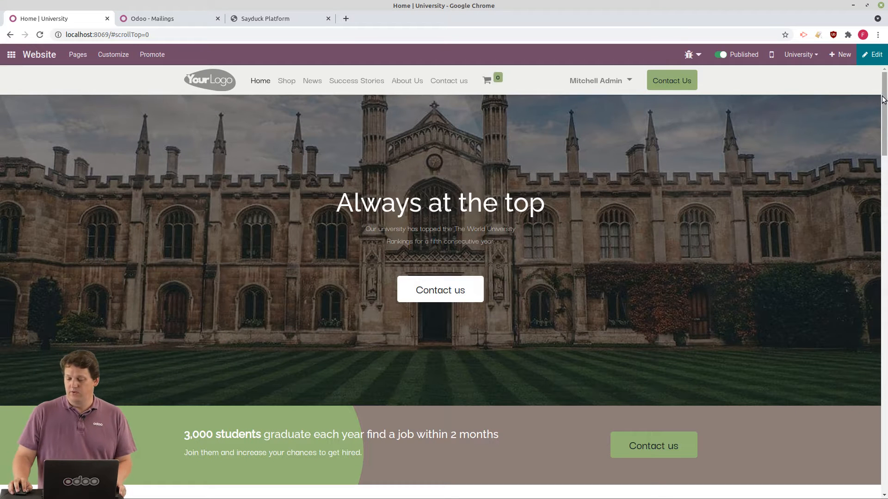
left_click_drag(885, 100, 785, 81)
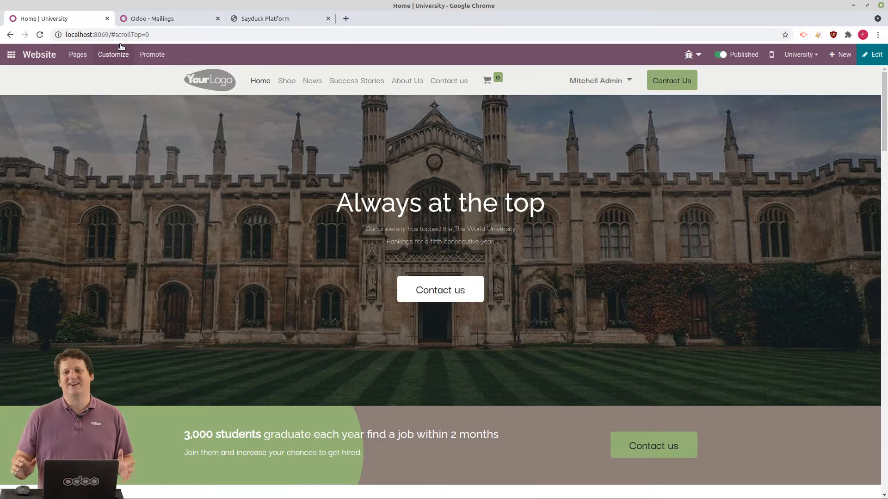
- Switch to My Website 2 and start its website configurator at localhost:8069/website/configurator
left_click(796, 55)
left_click(795, 87)
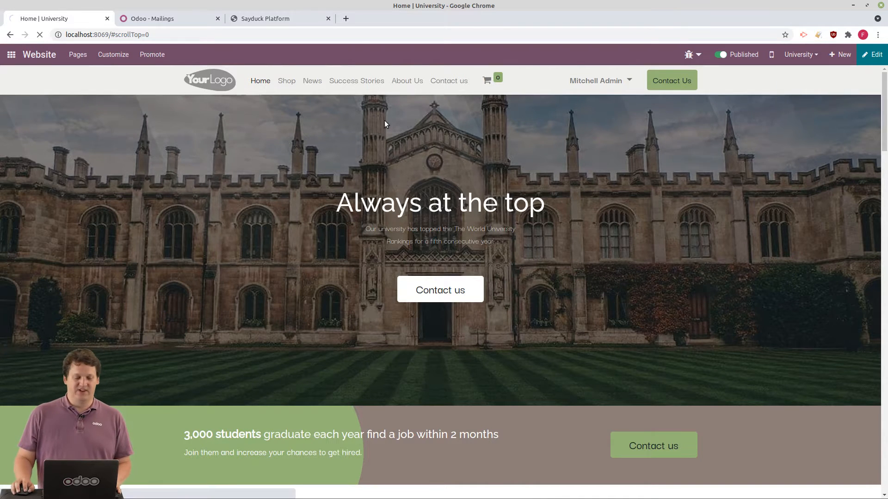
left_click(115, 37)
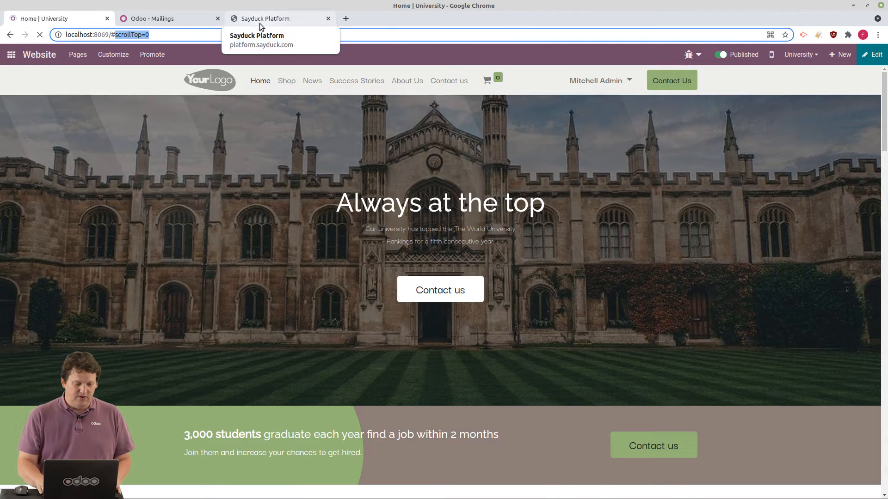
key("BackSpace")
key("BackSpace")
type("website/configurator")
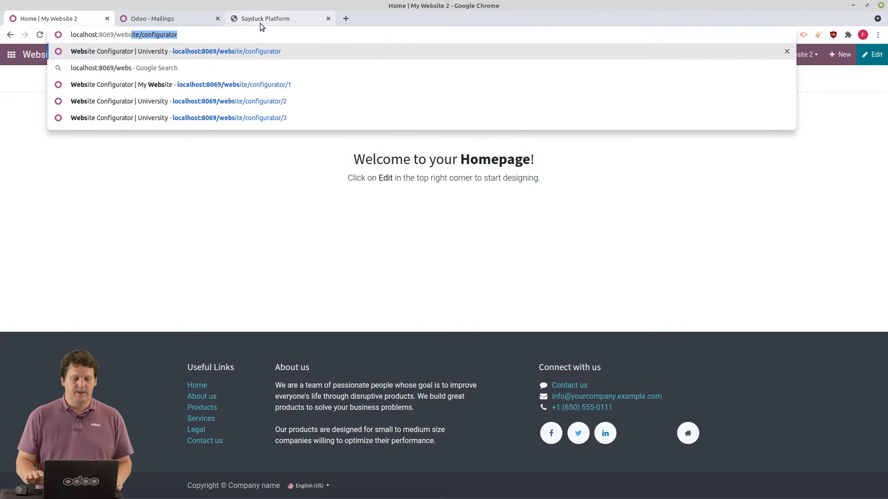
key("Return")
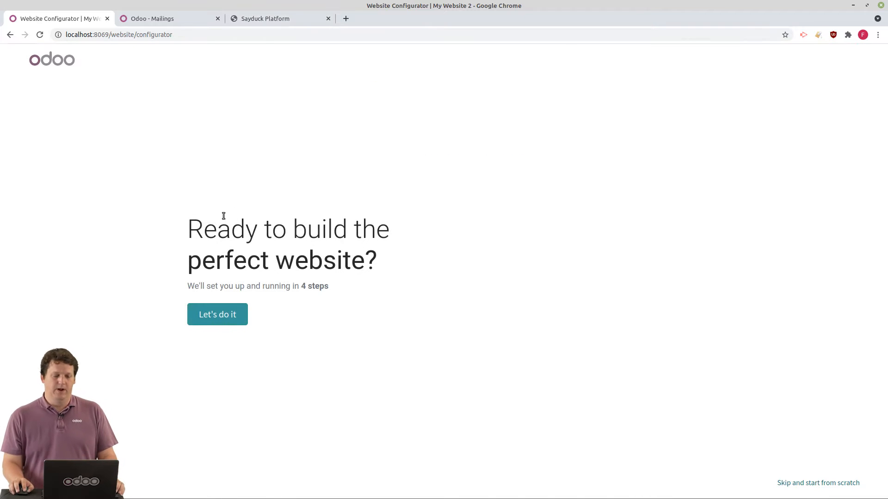
left_click(216, 314)
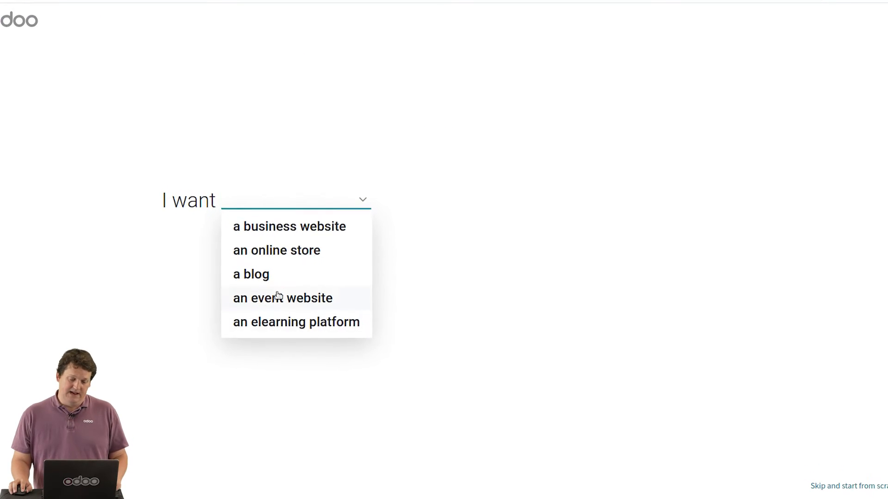
- Describe the site as an online store for a car dealer business with the main objective to sell more
left_click(306, 252)
type("car deal")
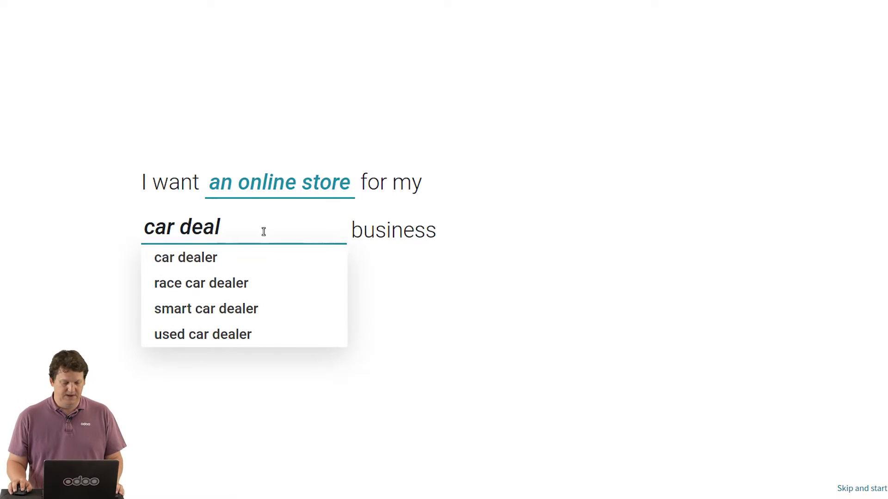
left_click(242, 262)
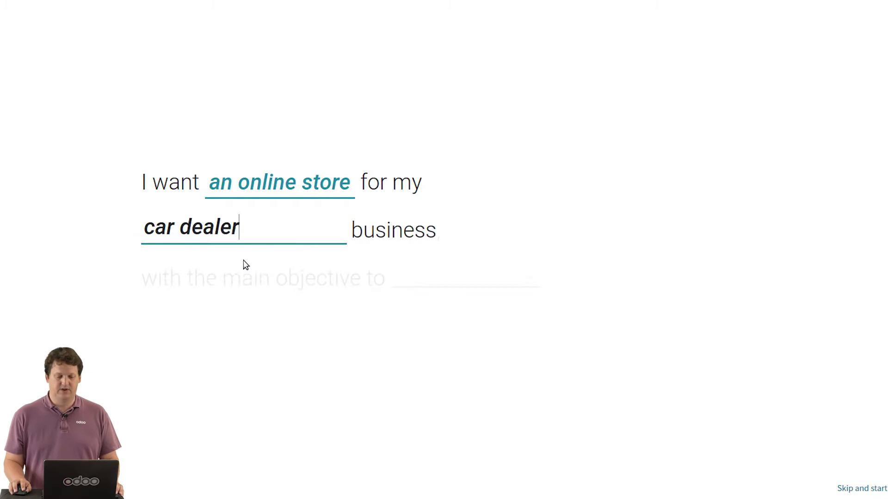
left_click(428, 282)
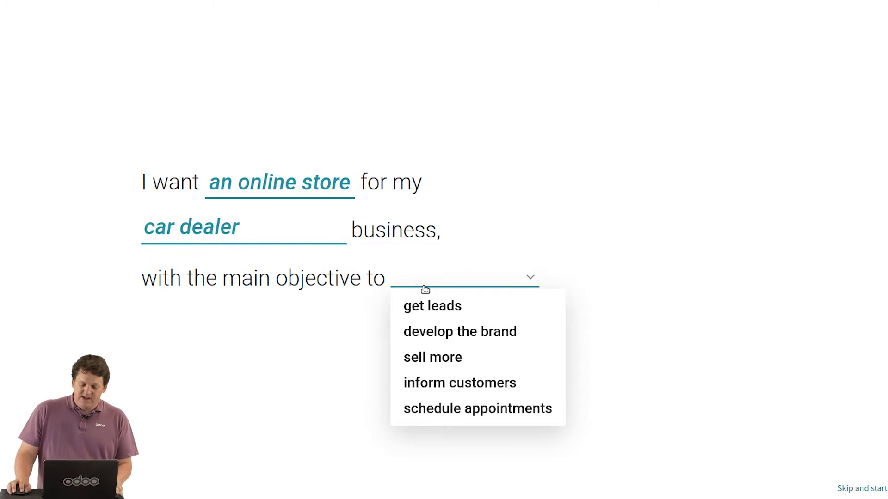
left_click(447, 356)
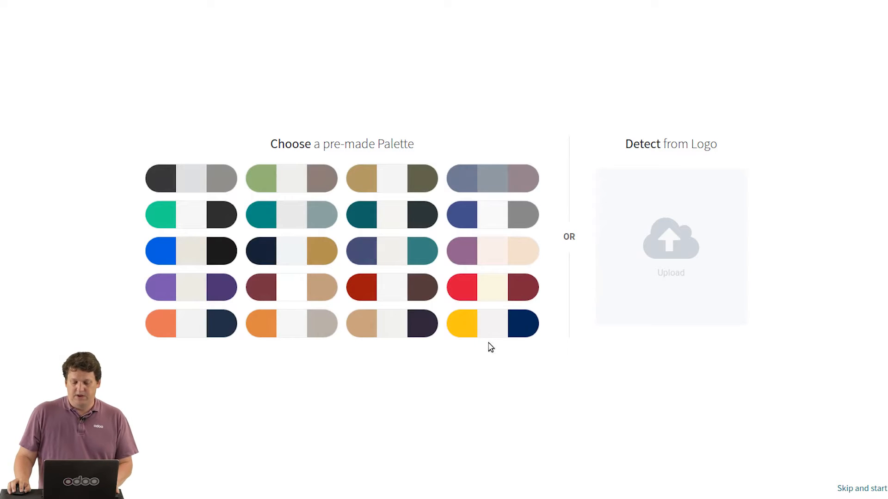
- Build the website with the red, cream and dark red palette, the Privacy Policy page and the theme showing a black car cover
left_click(502, 293)
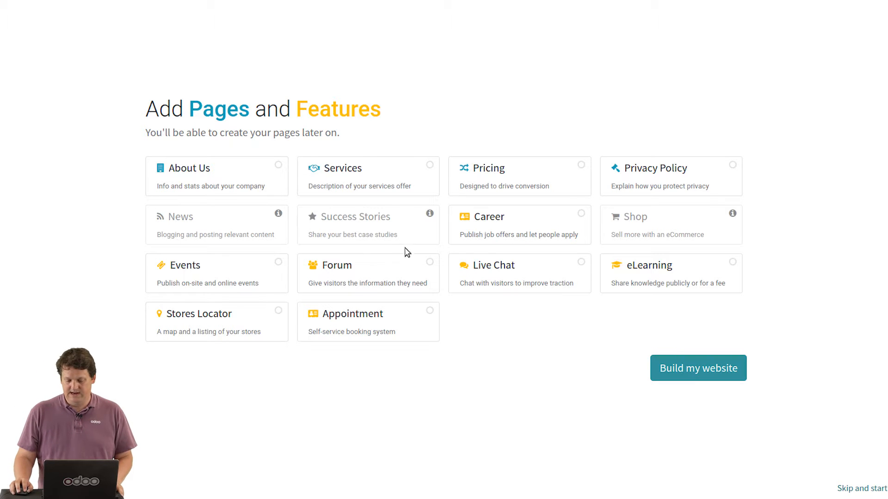
left_click(636, 181)
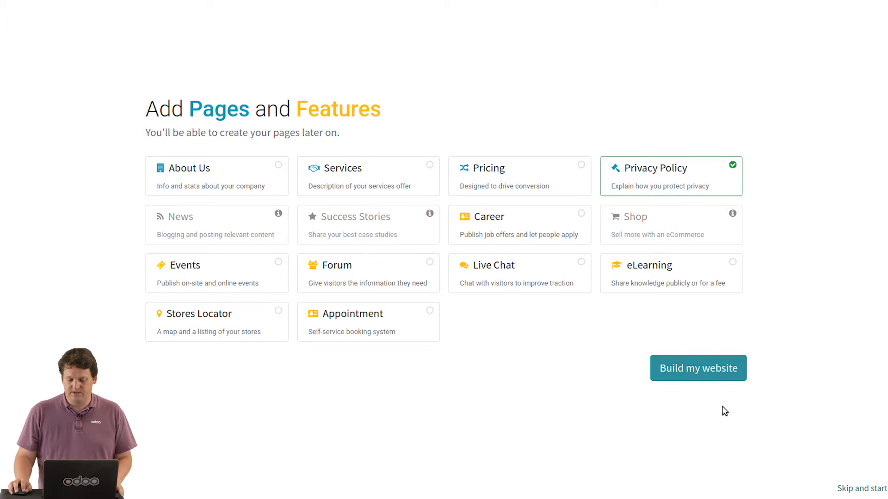
left_click(698, 369)
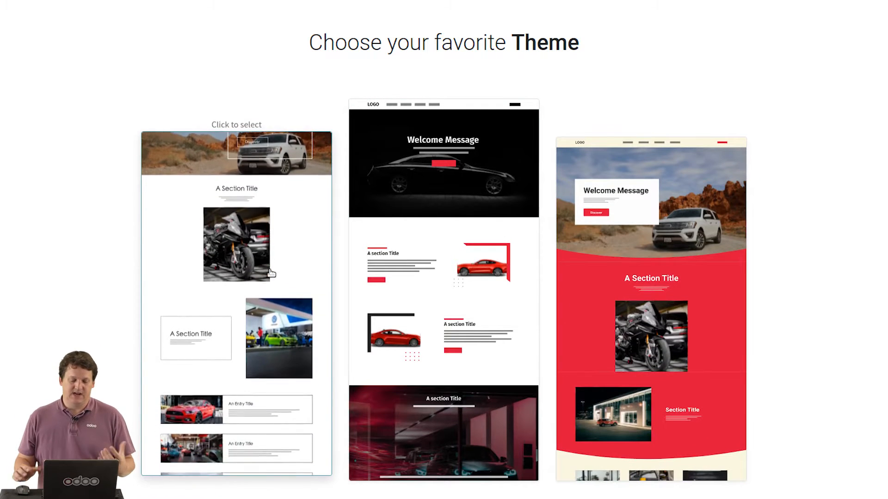
left_click(432, 241)
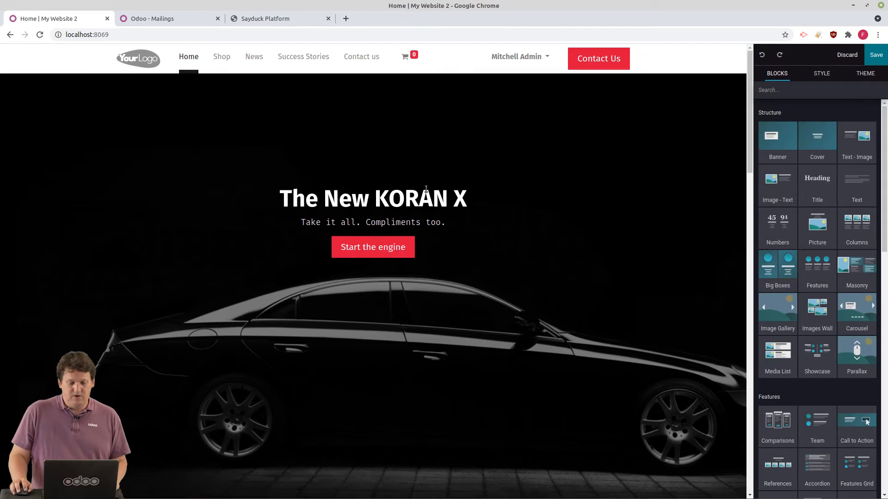
- Apply the orange-to-pink preset gradient to the word KORAN in the cover heading
left_click(391, 194)
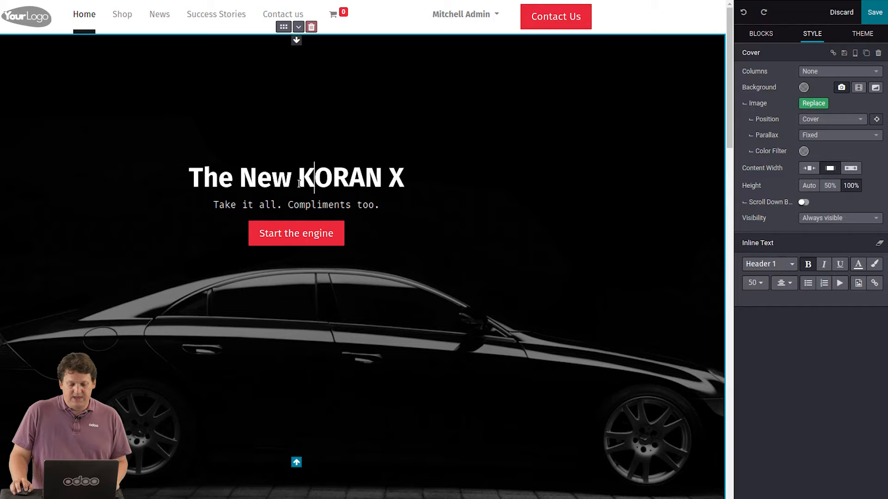
left_click_drag(299, 184, 377, 173)
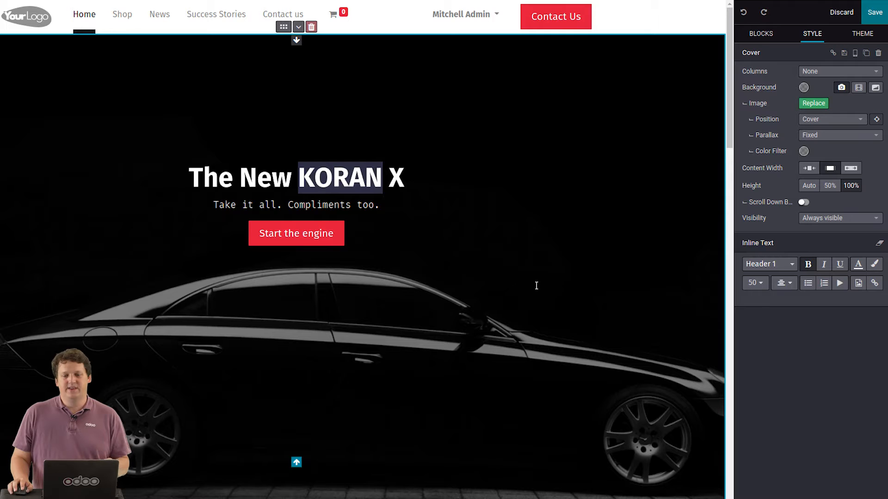
left_click(859, 269)
left_click(824, 88)
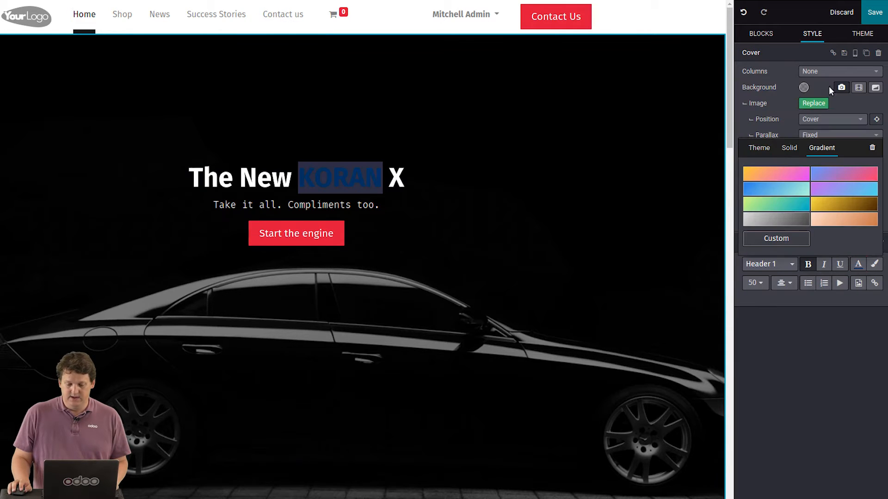
left_click(758, 174)
left_click(248, 183)
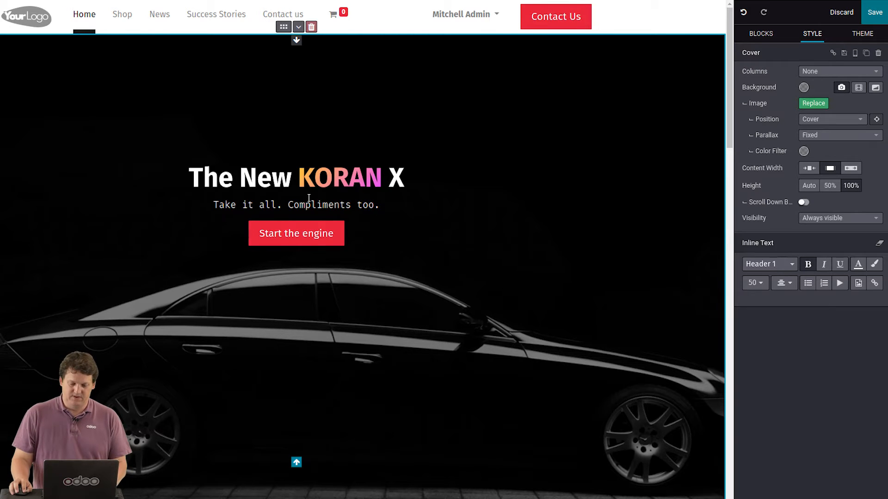
- Give the "Start the engine" button a custom style filled with the orange-to-pink gradient
left_click(315, 233)
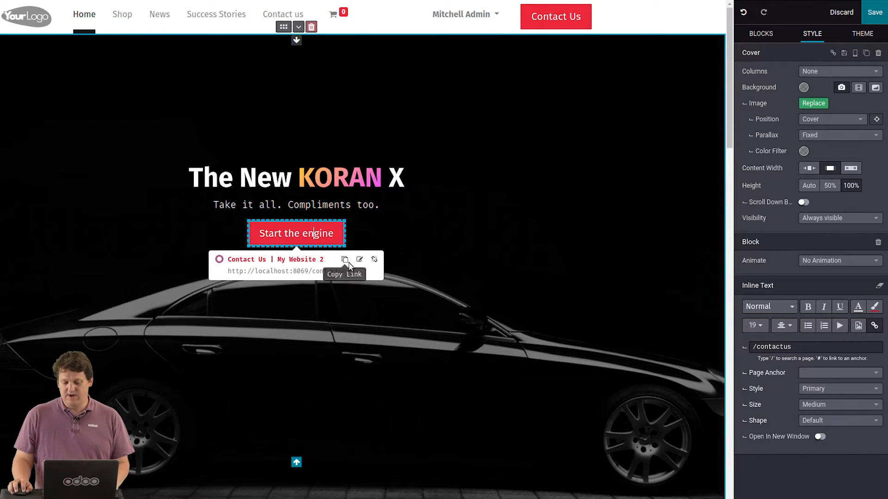
left_click(359, 259)
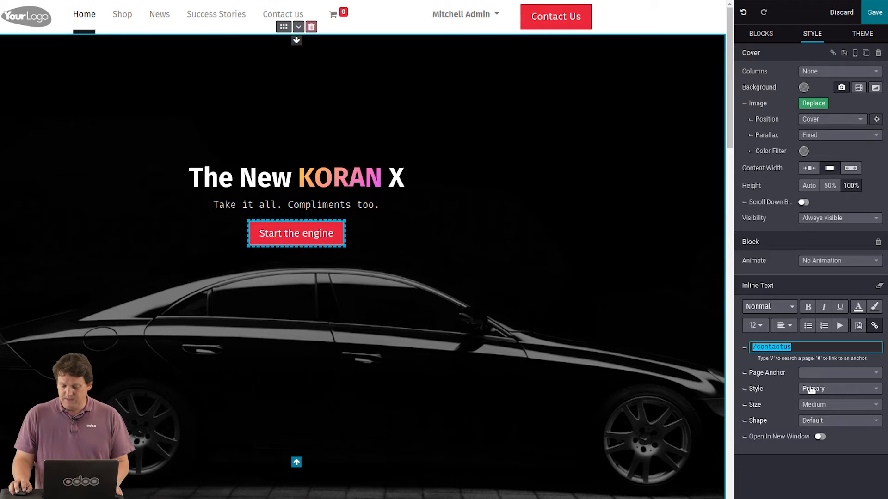
left_click(812, 390)
left_click(774, 440)
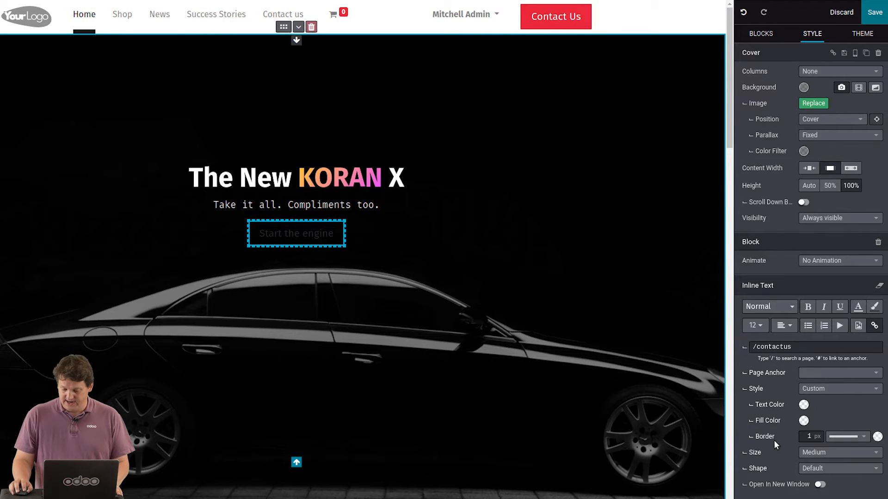
left_click(804, 420)
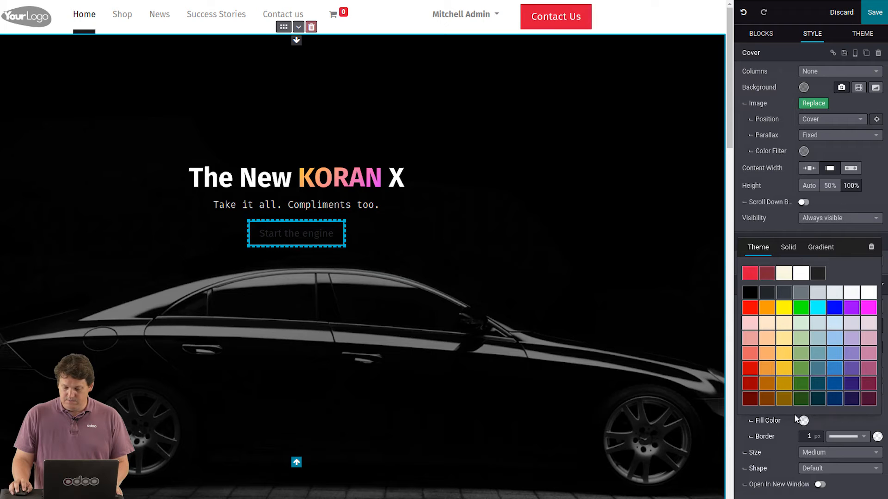
left_click(821, 247)
left_click(780, 276)
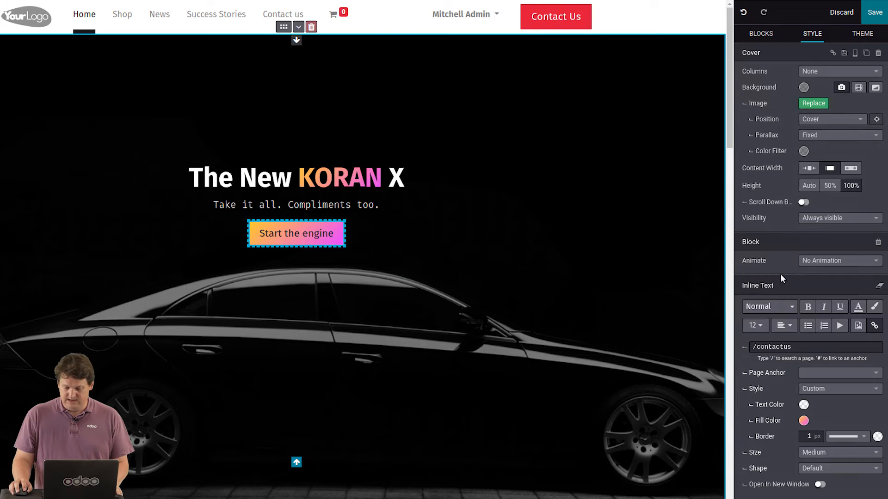
- Set the "Start the engine" button's border to 0 px, its shape to Default + Rounded and its size to Large
left_click_drag(812, 436, 802, 434)
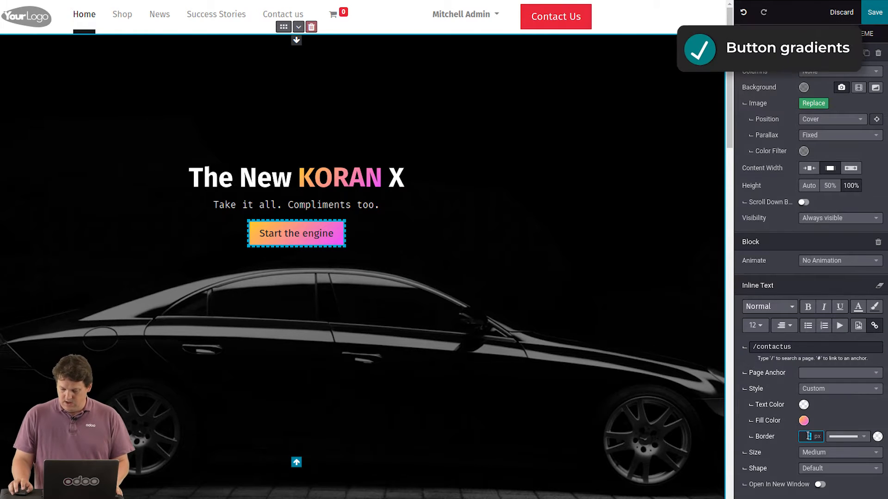
type("0")
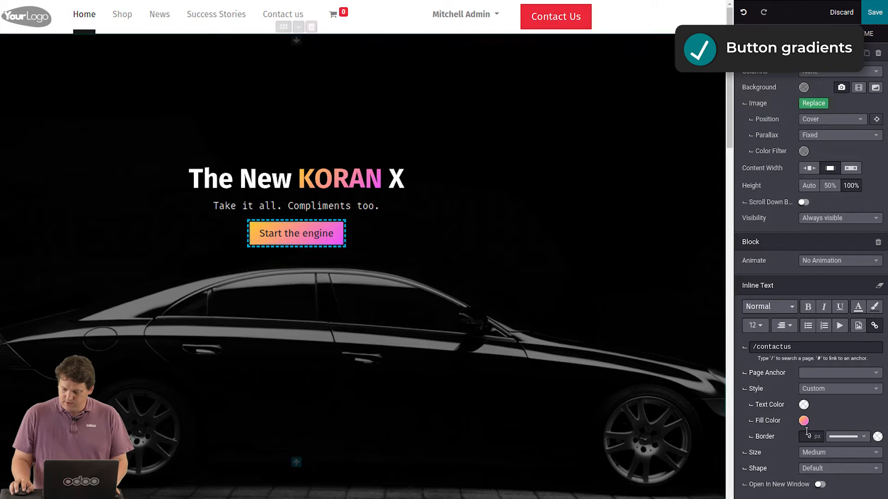
left_click(839, 468)
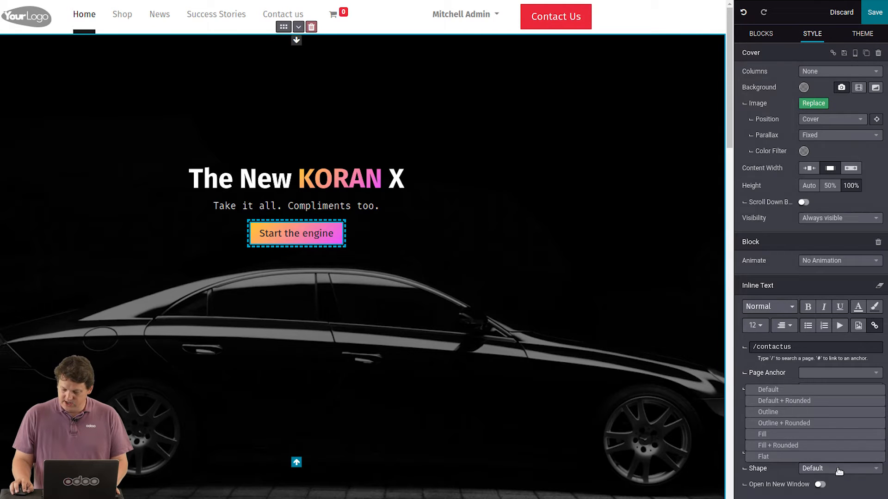
left_click(802, 401)
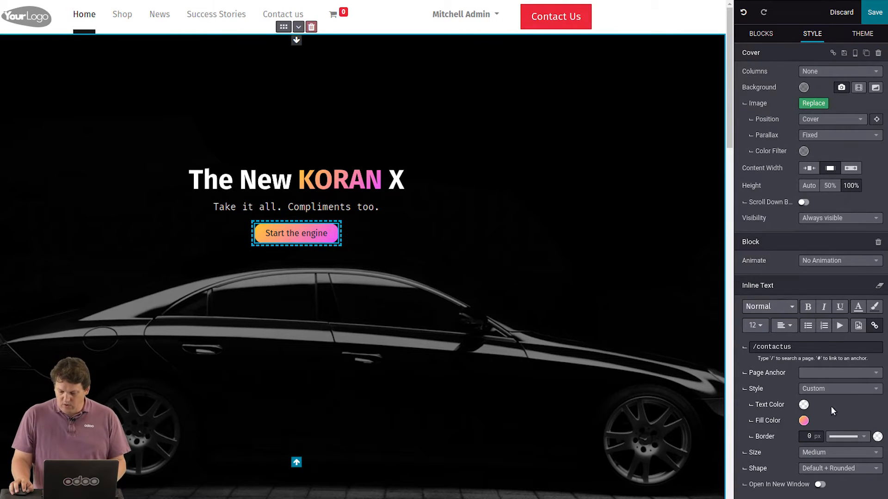
left_click(831, 454)
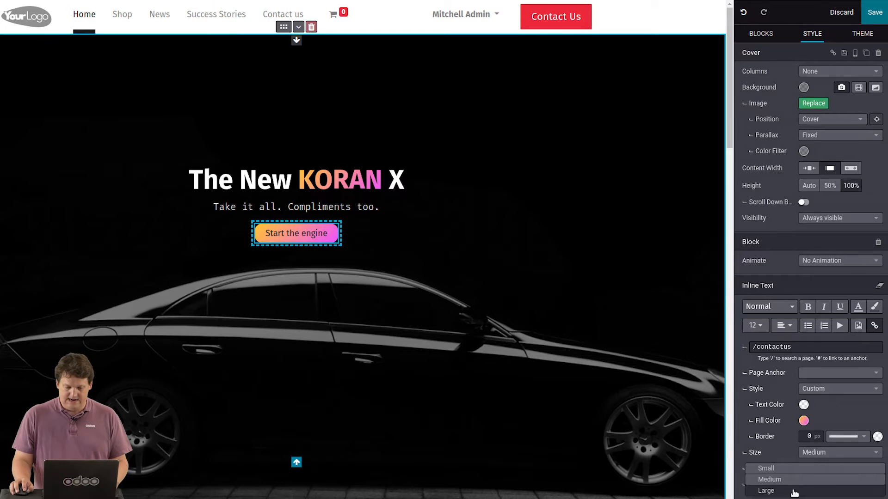
left_click(794, 491)
left_click(463, 247)
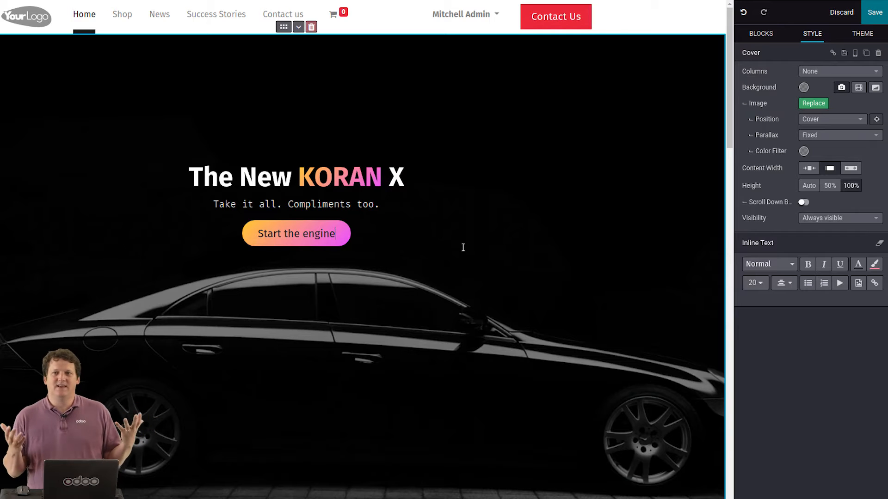
- Add a middle colour stop to the "Start the engine" button's fill gradient and set it to near-white #F5EBED
left_click(307, 235)
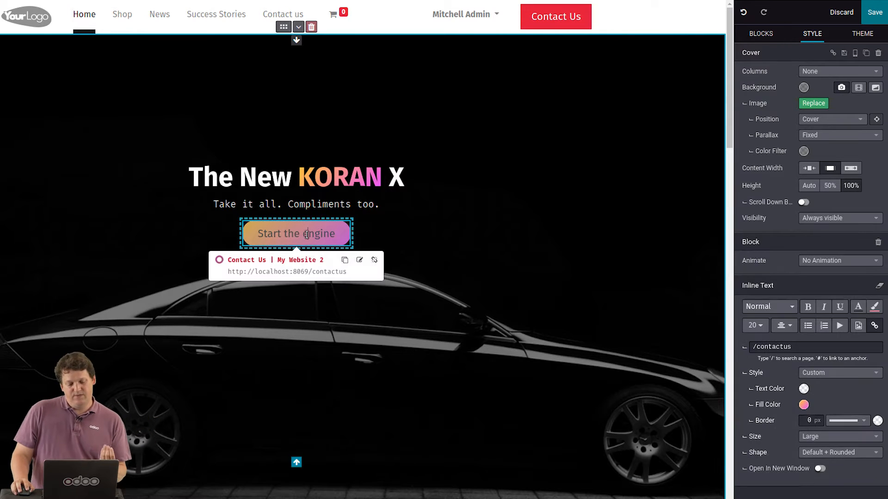
left_click(358, 260)
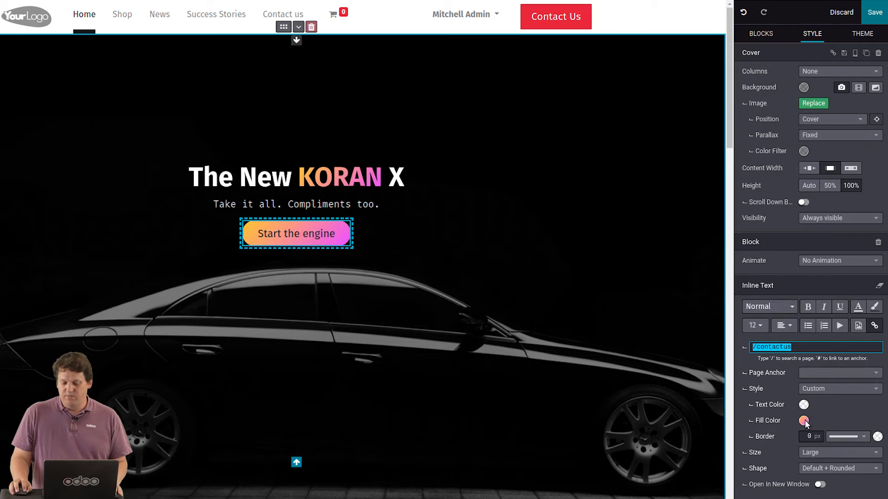
left_click(805, 420)
left_click(822, 248)
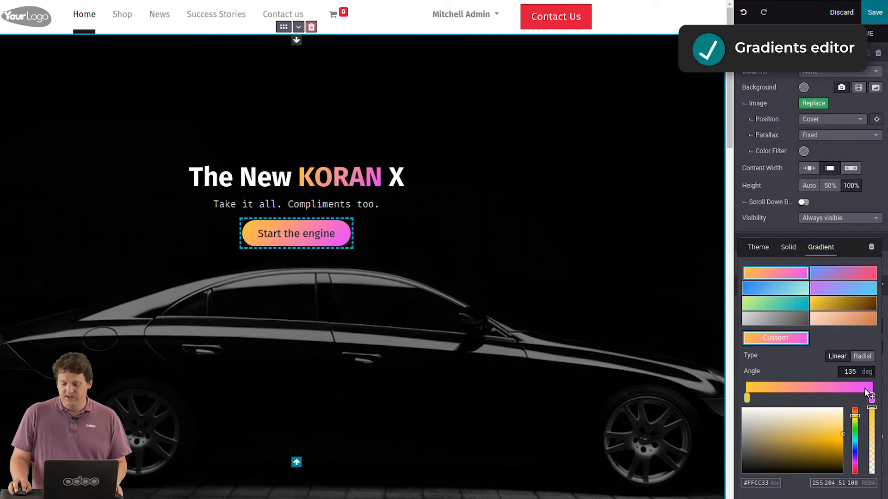
mouse_move(870, 397)
left_mouse_down()
mouse_move(818, 397)
mouse_move(874, 398)
left_mouse_up()
left_click(811, 390)
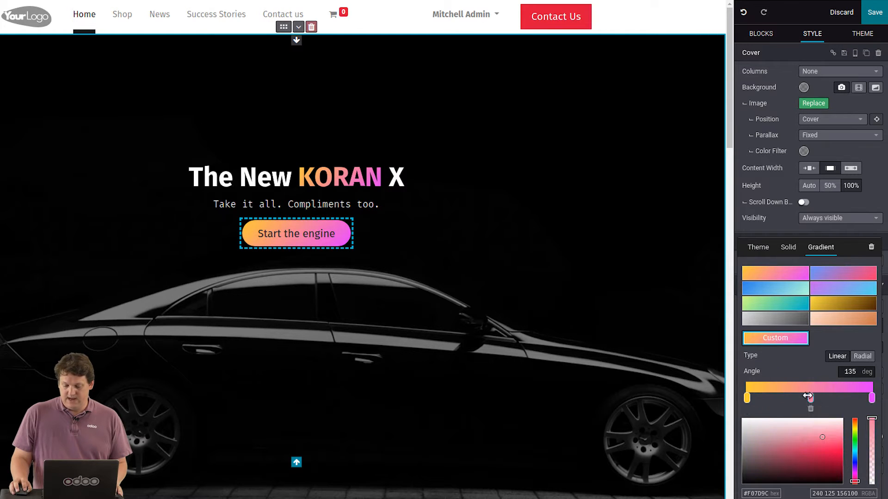
left_click_drag(815, 438, 772, 422)
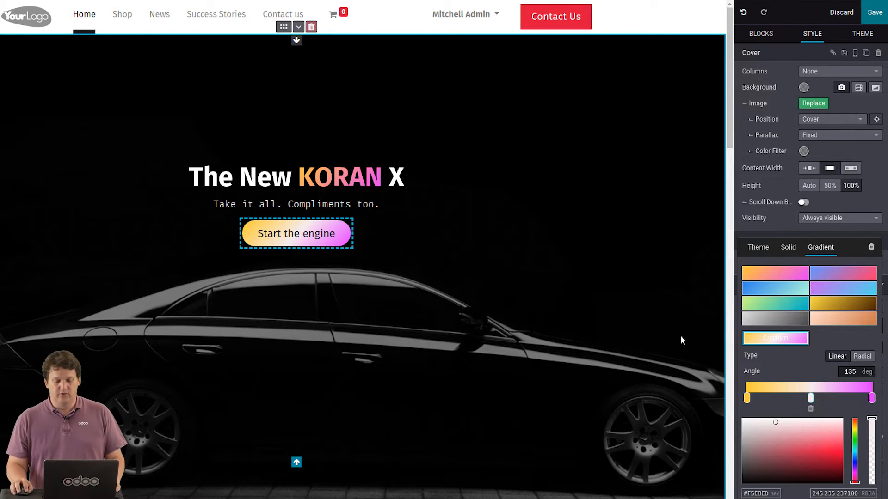
left_click(598, 304)
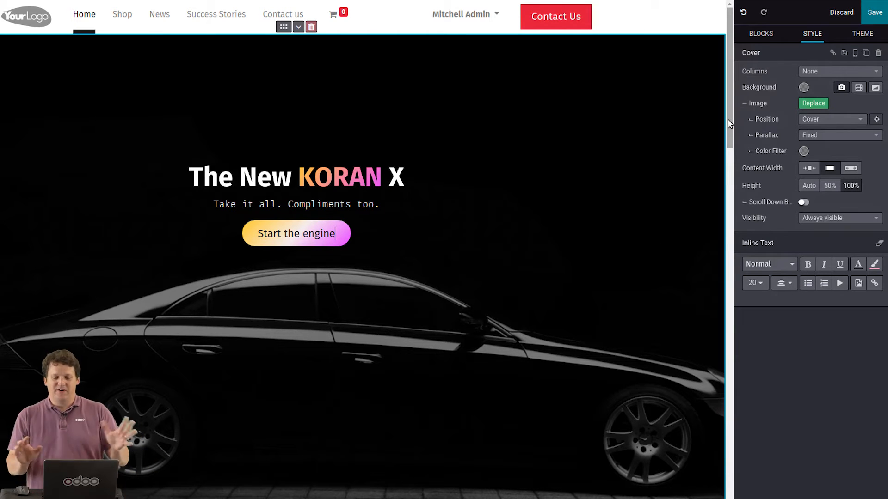
- Remove the Square 3 shape from the red car image beside the "No compromise" text
left_click_drag(728, 122, 728, 214)
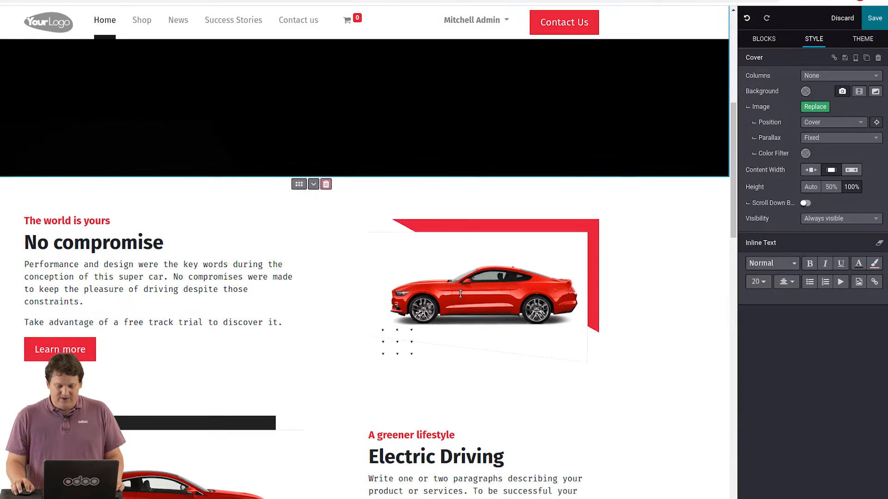
left_click(460, 294)
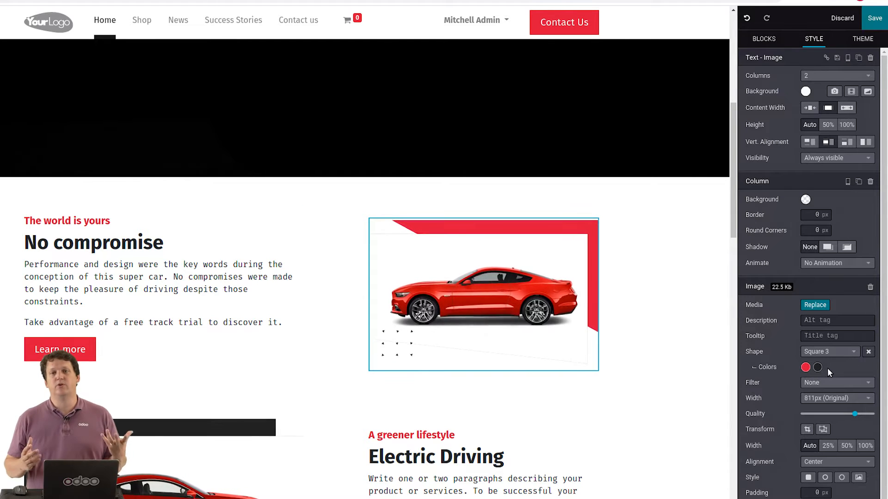
left_click(869, 351)
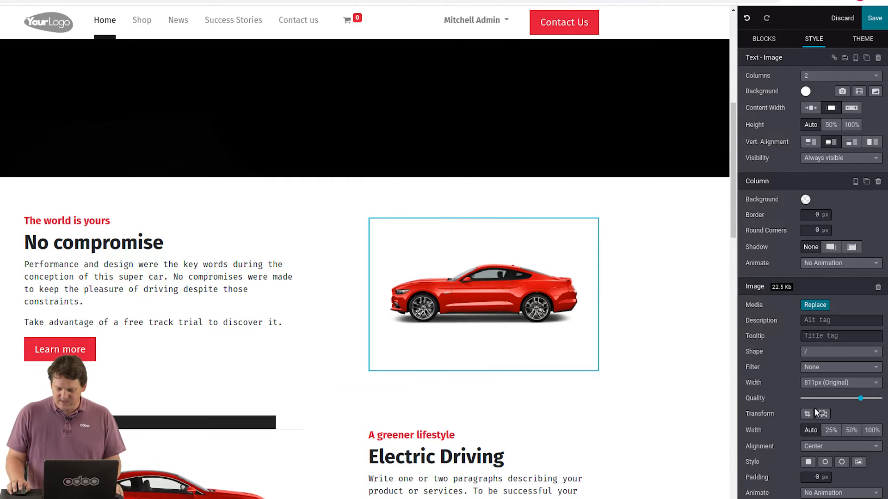
- Give the red car image beside the "No compromise" text the Zoom In-Right animation
left_click(821, 492)
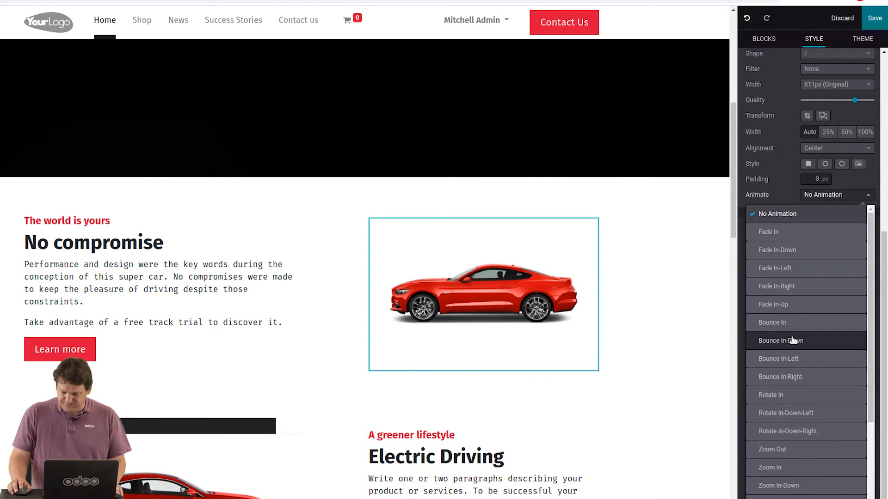
scroll(794, 340, "down", 3)
scroll(793, 341, "up", 3)
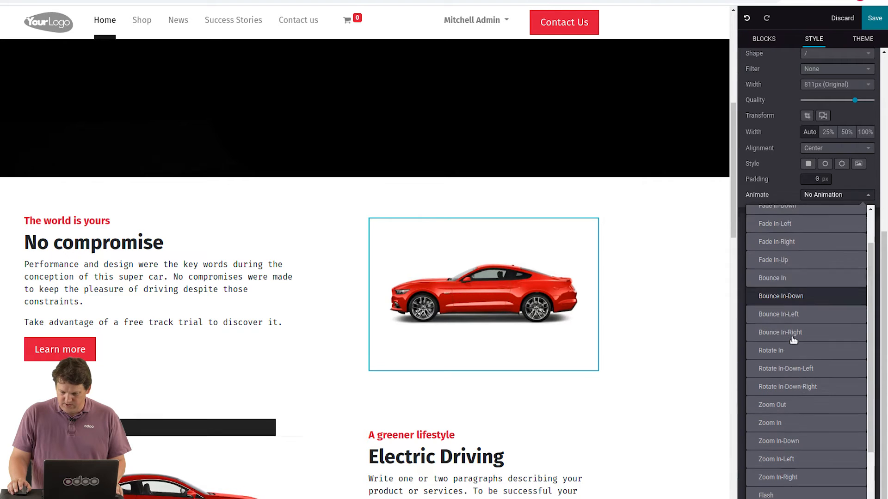
scroll(794, 370, "up", 1)
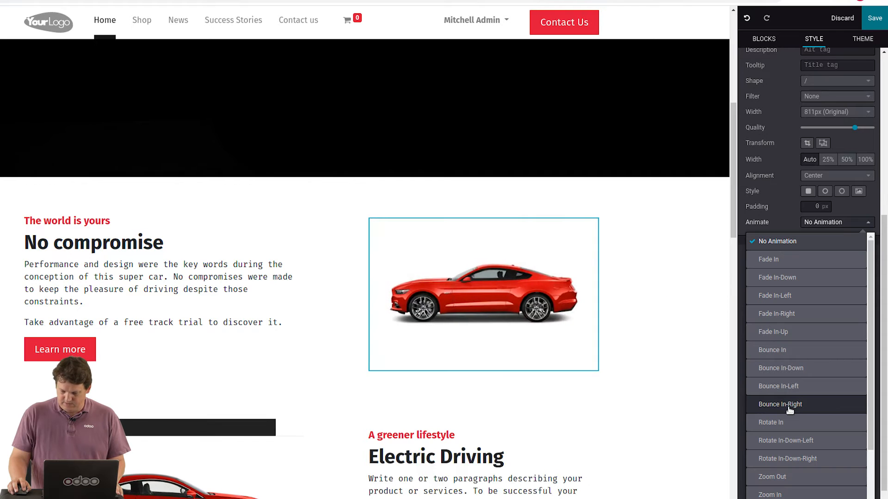
scroll(790, 417, "down", 2)
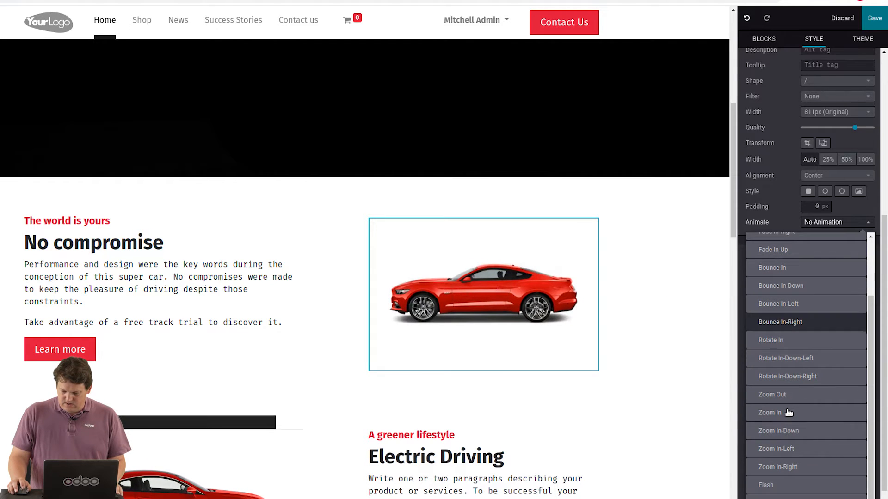
left_click(780, 467)
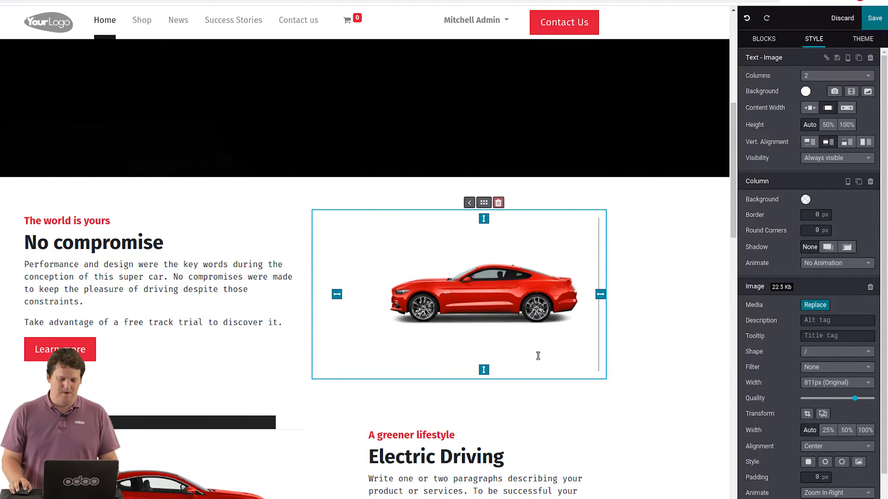
- Animate only the word "compromise" in the "No compromise" heading with the Bounce In effect
double_click(98, 242)
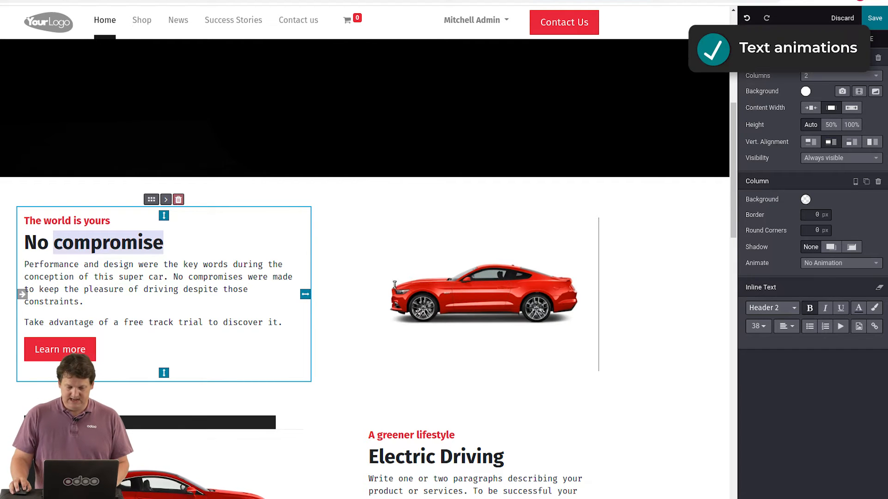
left_click(122, 244)
left_click_drag(52, 244, 162, 237)
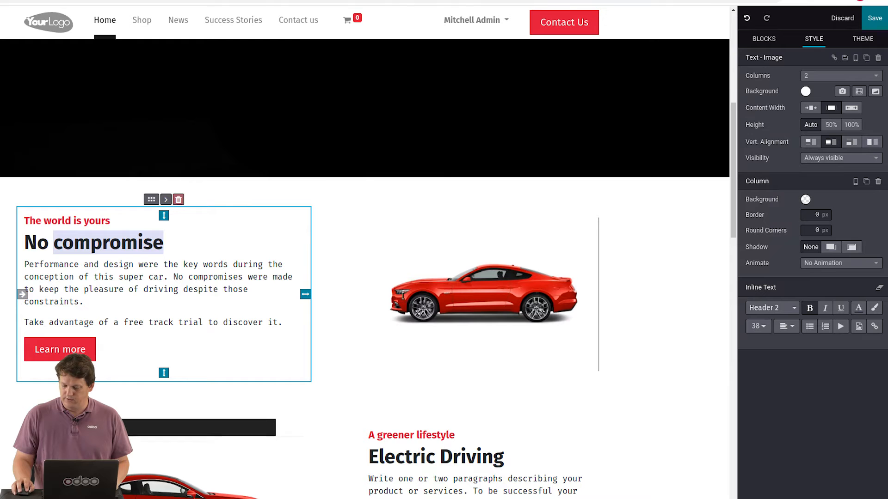
left_click(840, 327)
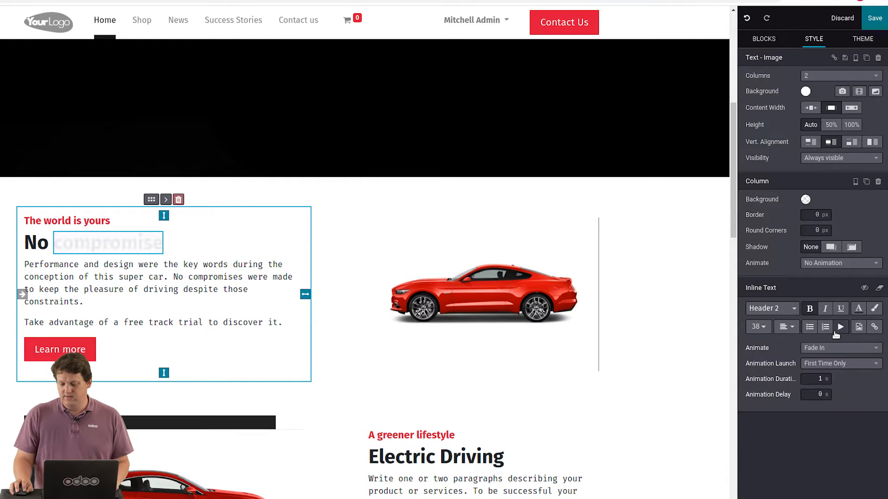
left_click(820, 352)
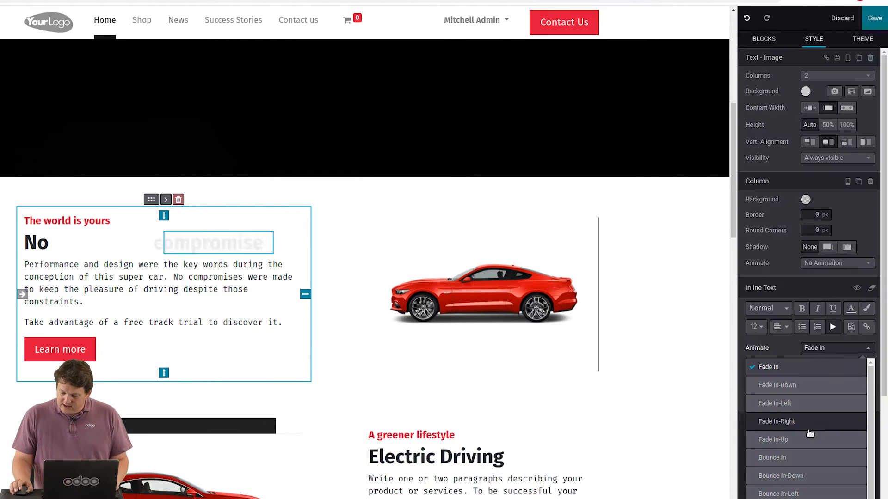
scroll(804, 416, "down", 3)
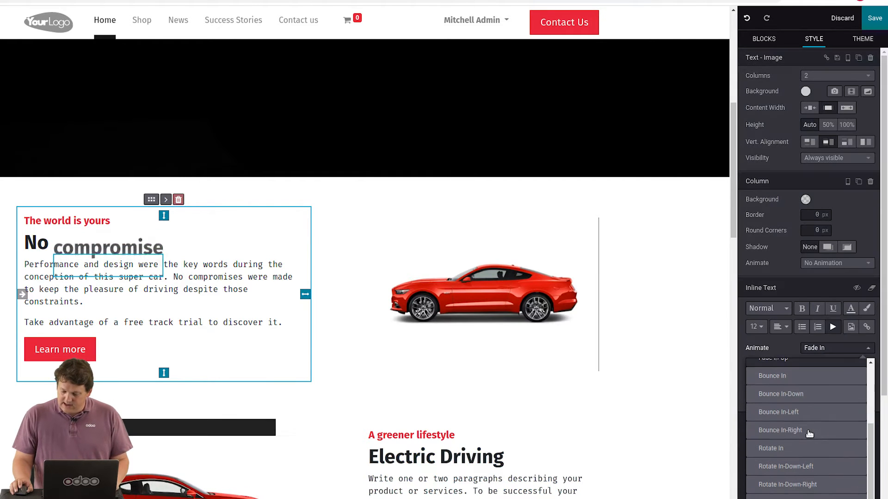
left_click(789, 377)
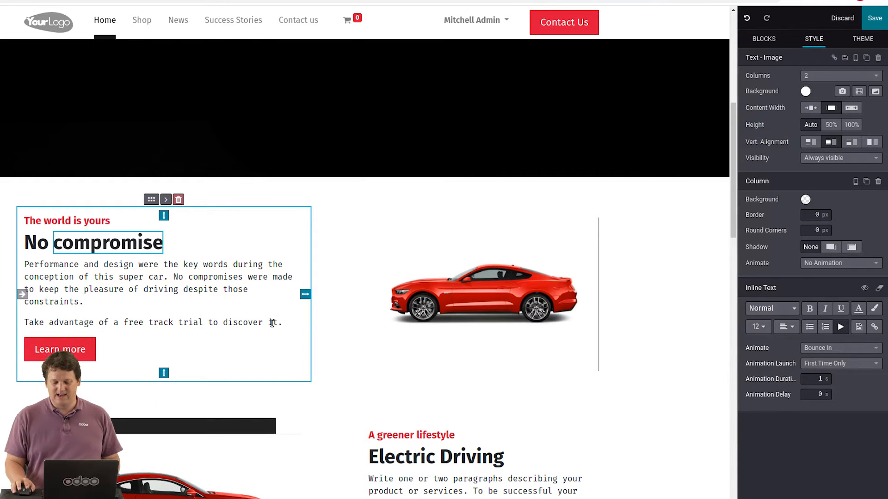
- Edit the animation delay of the word "compromise"
left_click(809, 381)
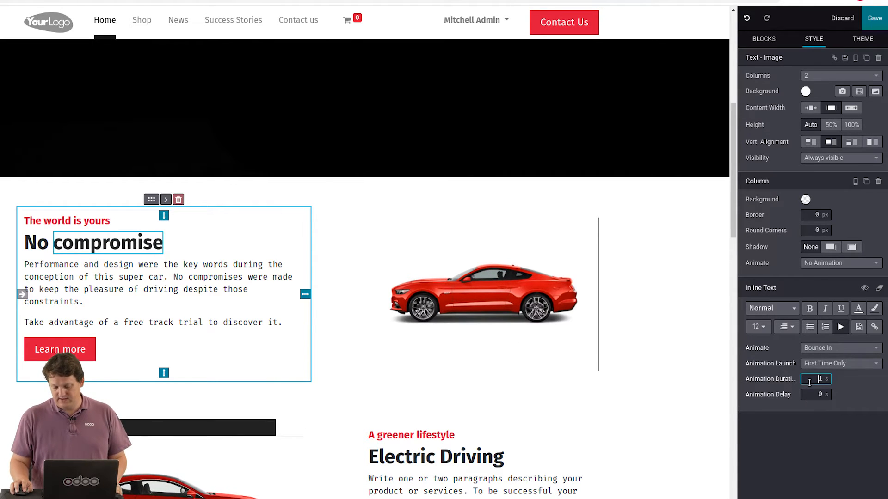
left_click(805, 394)
key("Right")
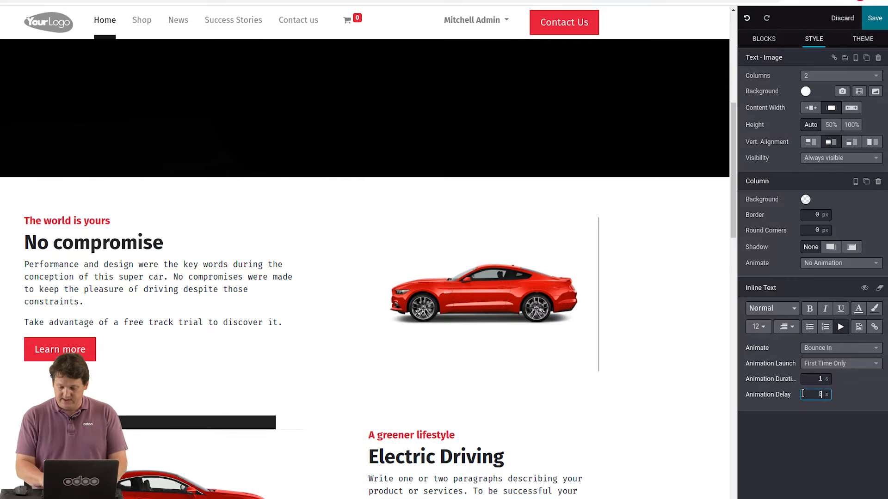
left_click(548, 438)
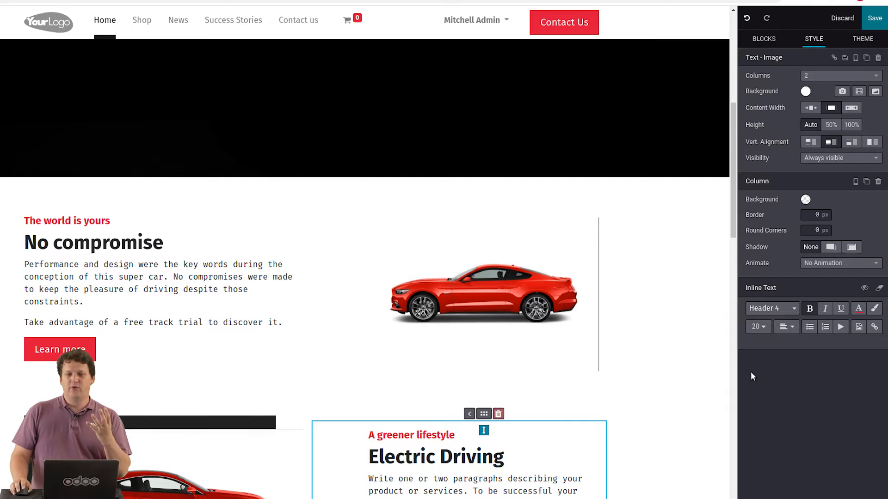
- Change the background shape of the pre-orders call-to-action block to the animated Float 07 and flip it vertically
left_click_drag(731, 226, 678, 480)
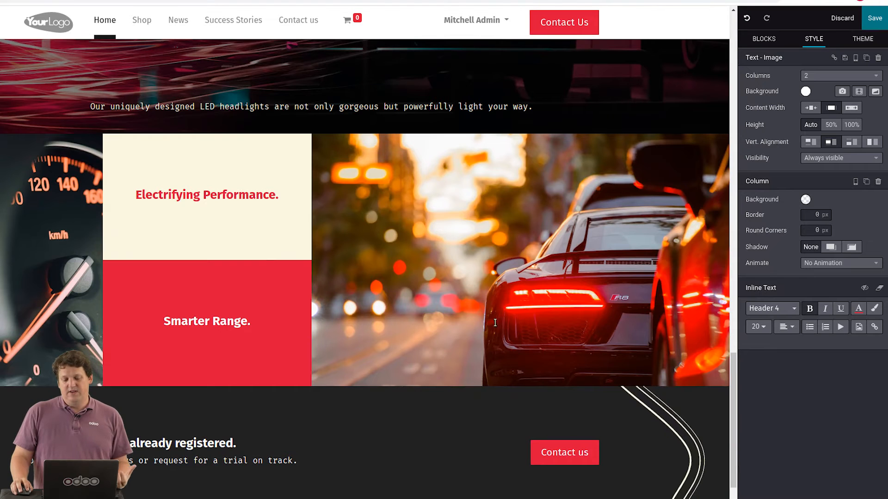
scroll(487, 310, "down", 2)
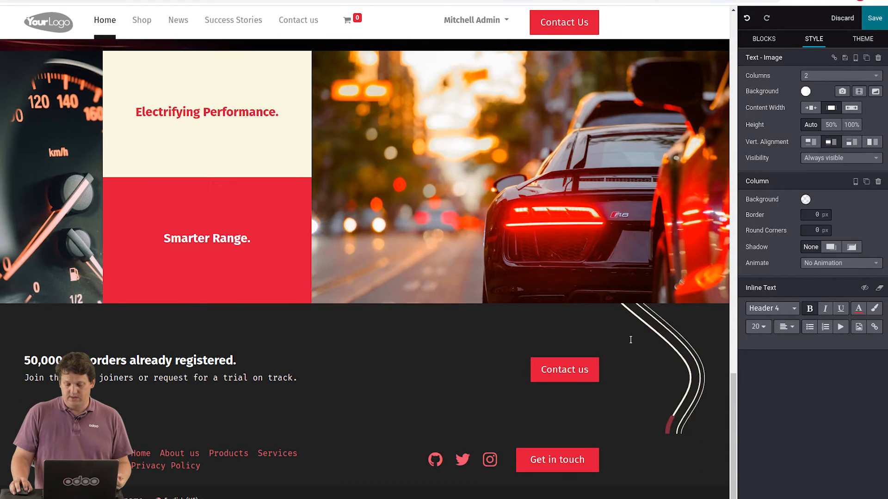
left_click(678, 387)
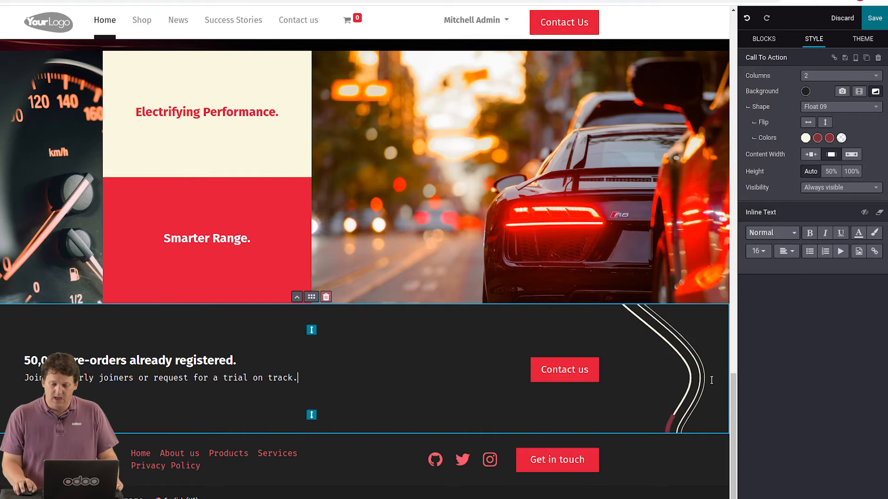
left_click(821, 111)
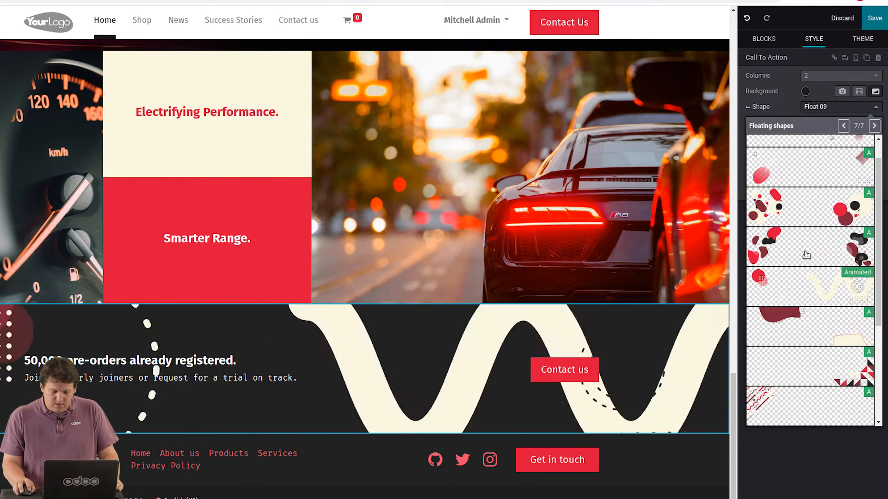
left_click(814, 375)
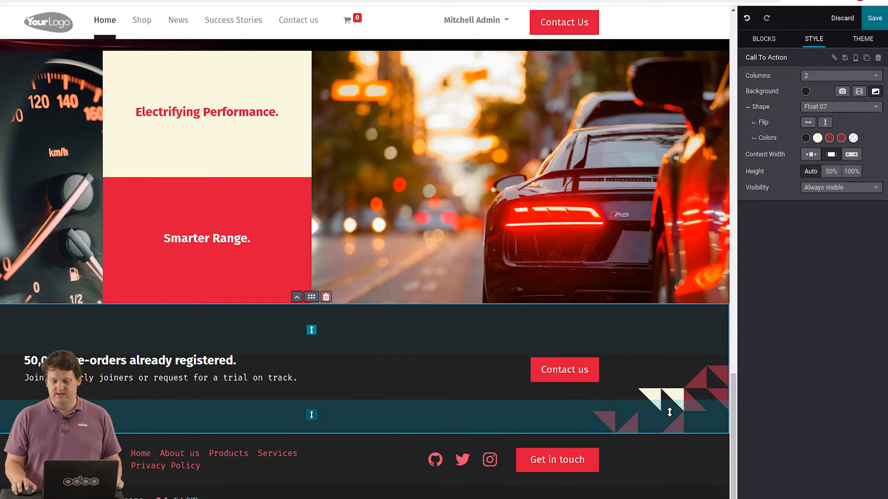
left_click(825, 122)
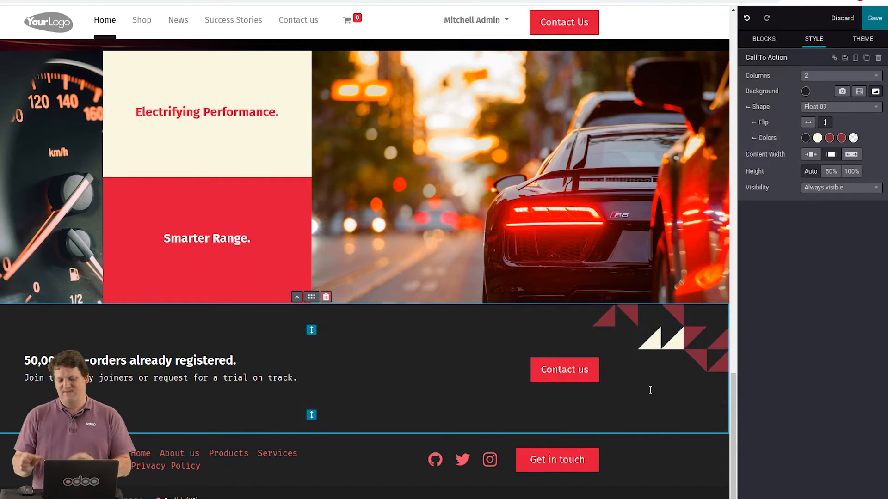
- Apply the Text Image Text template to the masonry block with the car's rear view
scroll(342, 358, "up", 3)
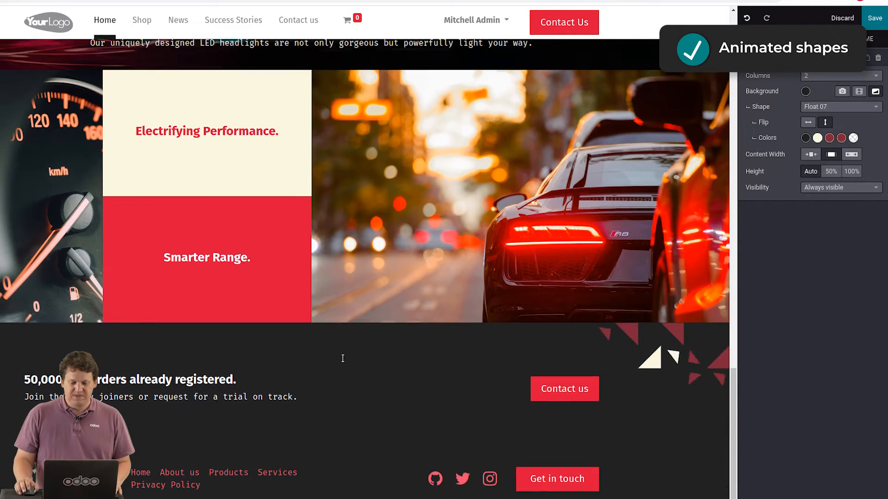
left_click(434, 242)
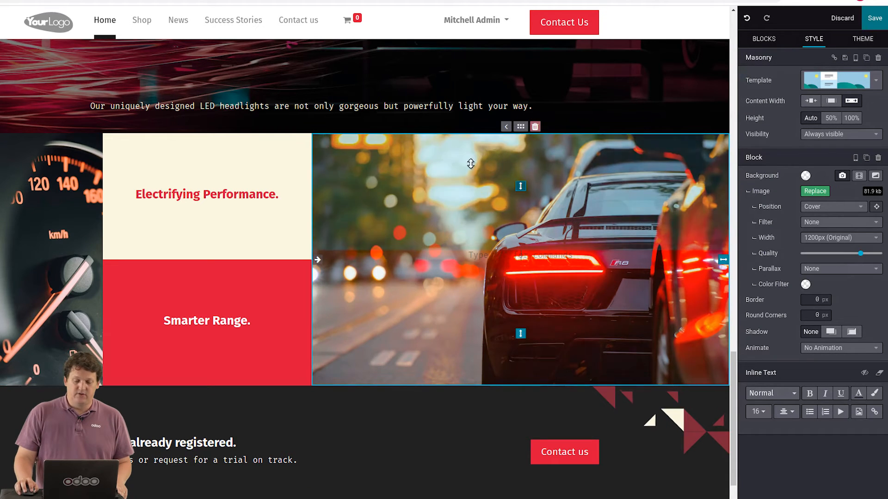
left_click(836, 86)
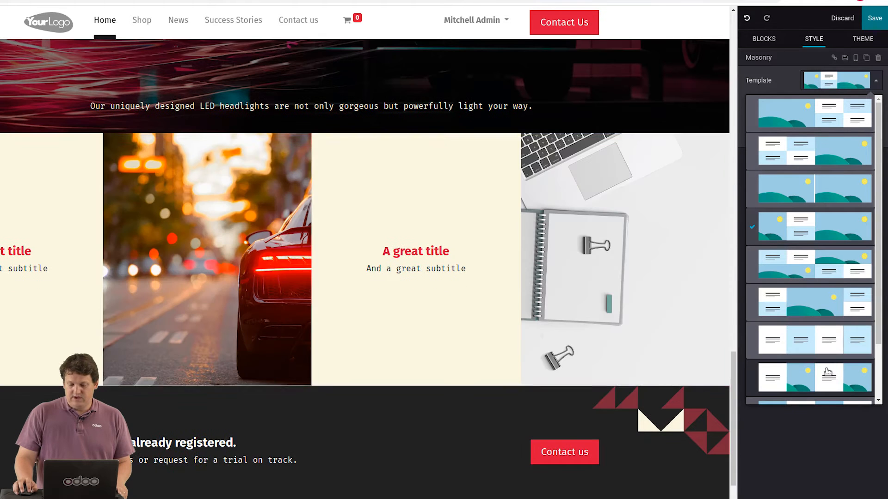
scroll(819, 368, "down", 2)
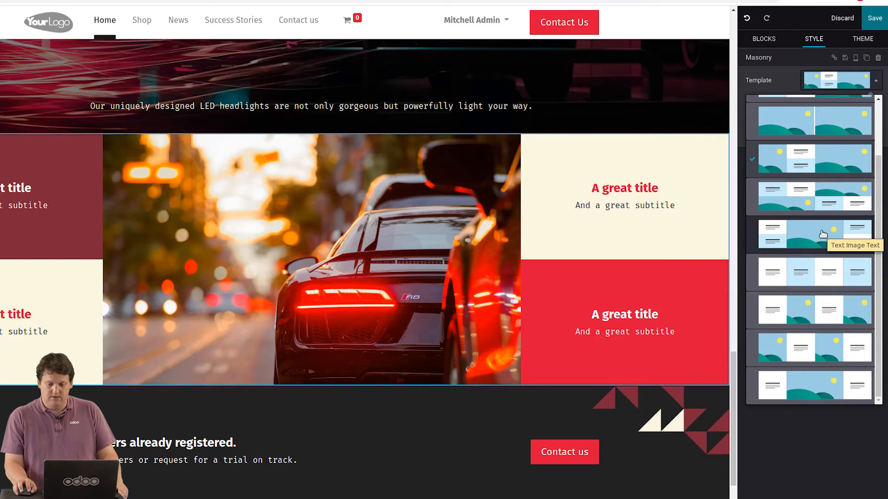
left_click(823, 234)
- Switch the site header to the template with a slogan beside the logo and the menu links on a second row
scroll(318, 195, "up", 10)
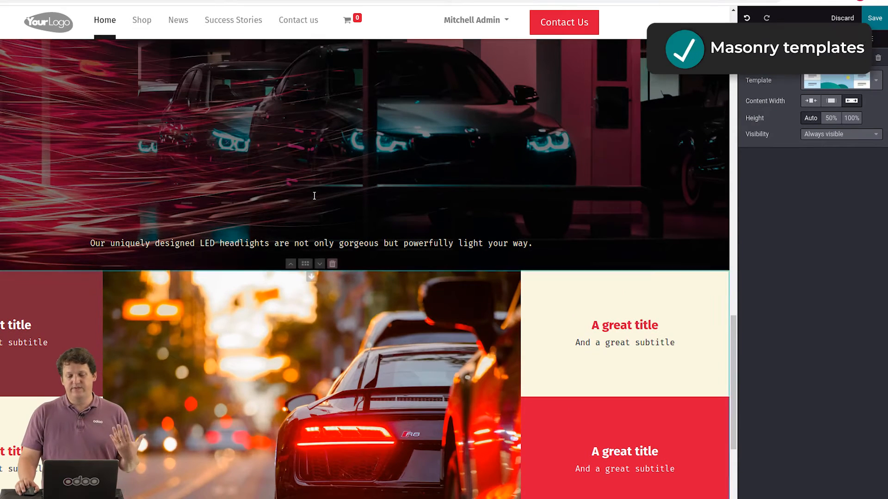
scroll(314, 196, "up", 10)
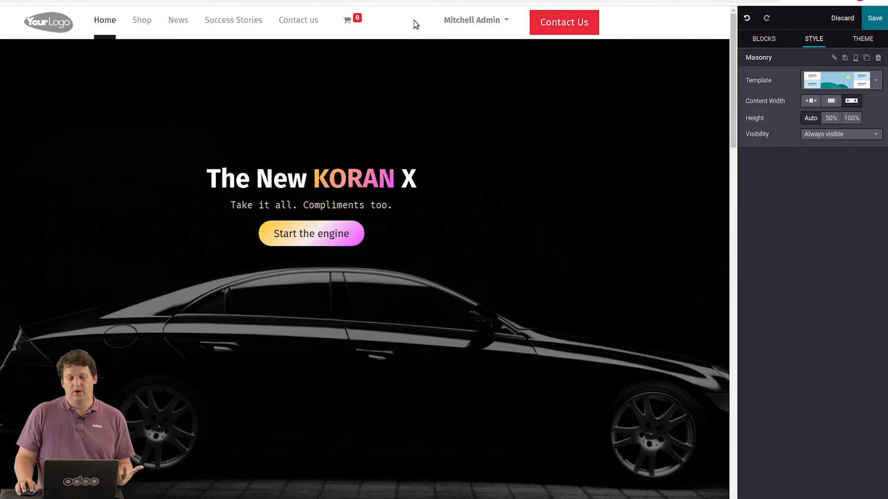
left_click(391, 29)
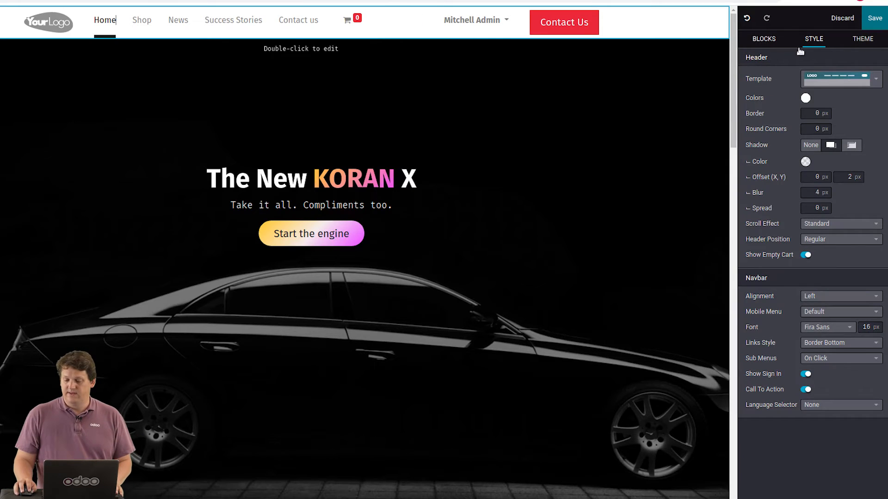
left_click(823, 77)
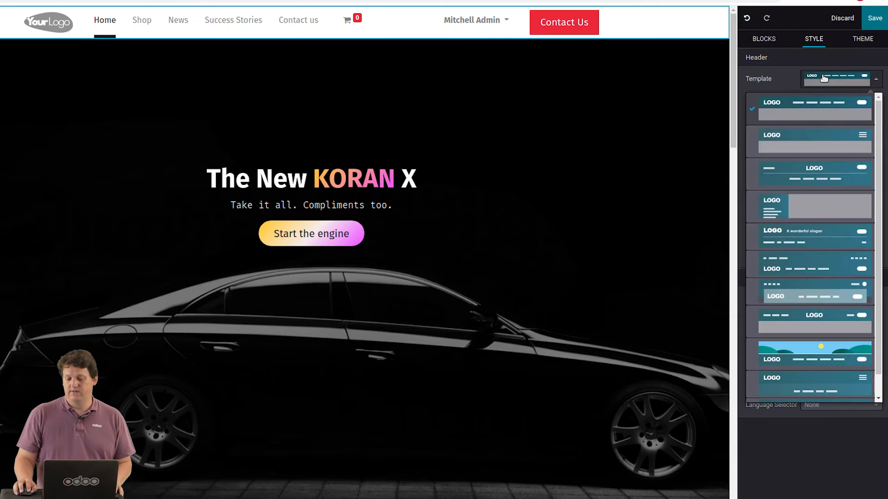
left_click(810, 248)
left_click(261, 98)
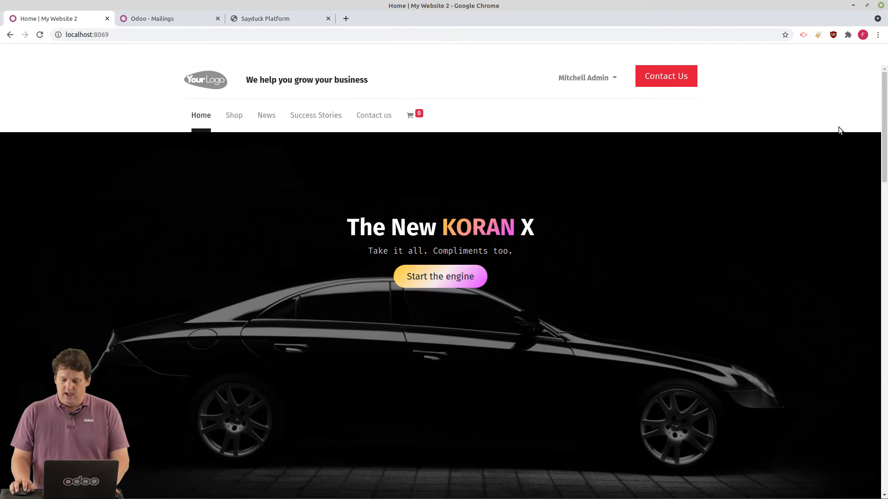
- Preview the home page in full screen and save the page edits
key("Escape")
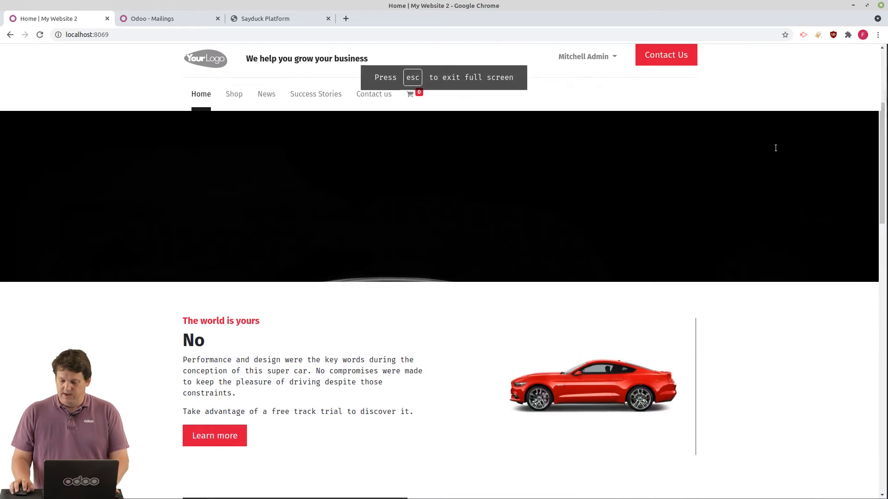
left_click_drag(884, 122, 758, 11)
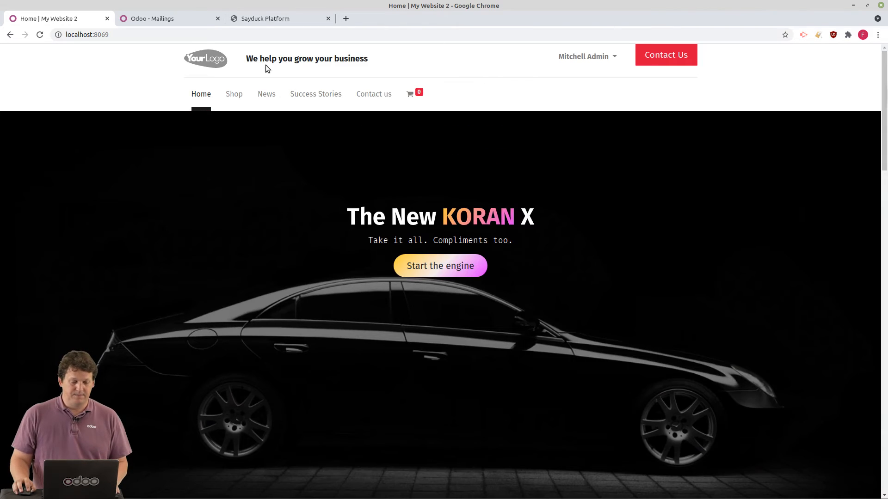
left_click(233, 95)
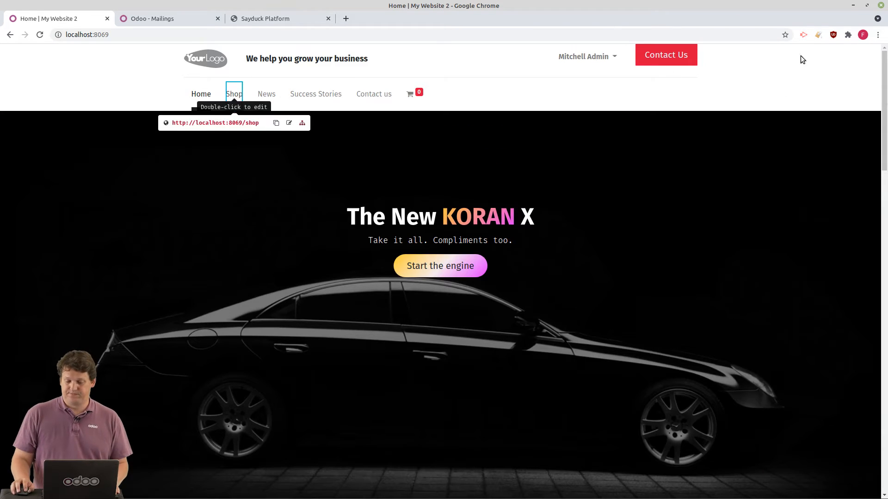
left_click(877, 55)
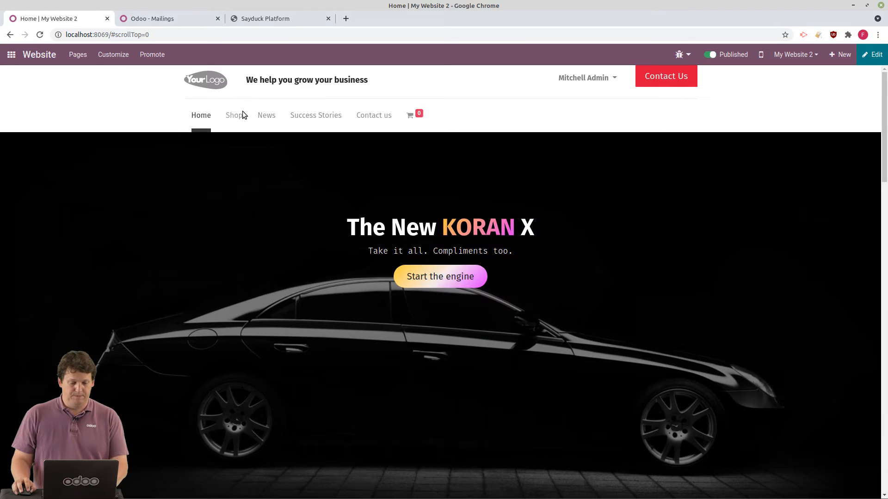
- Enable the Attributes & Variants filters on the shop page and filter the products by the Ikea brand
left_click(234, 119)
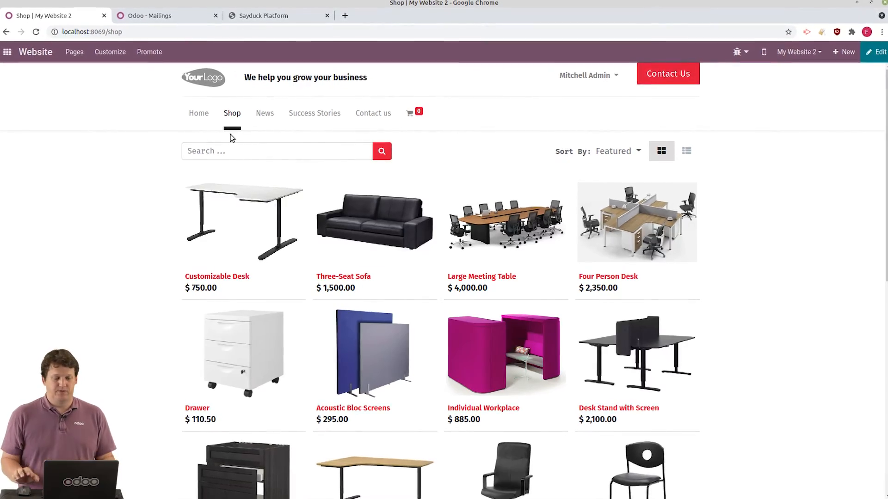
left_click(106, 49)
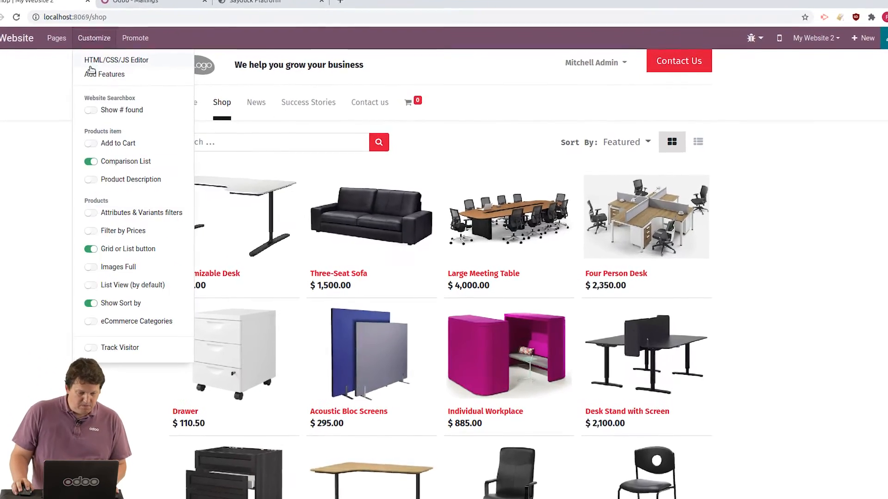
left_click(112, 209)
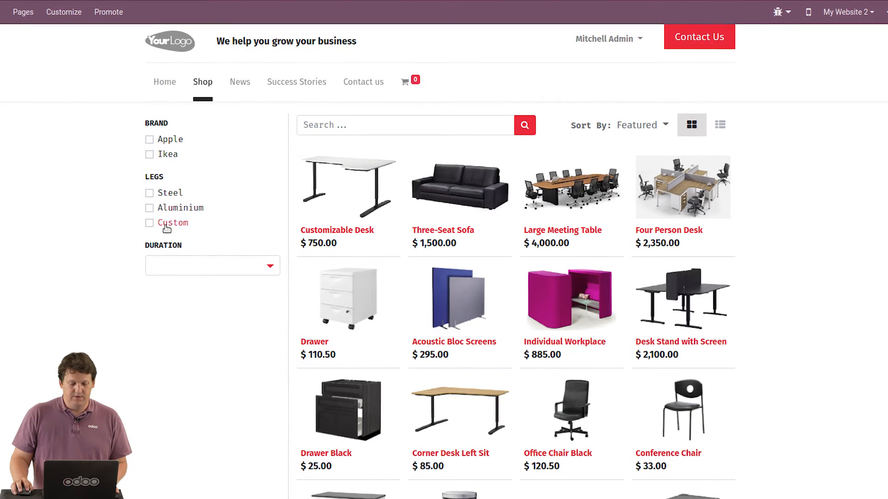
left_click(165, 172)
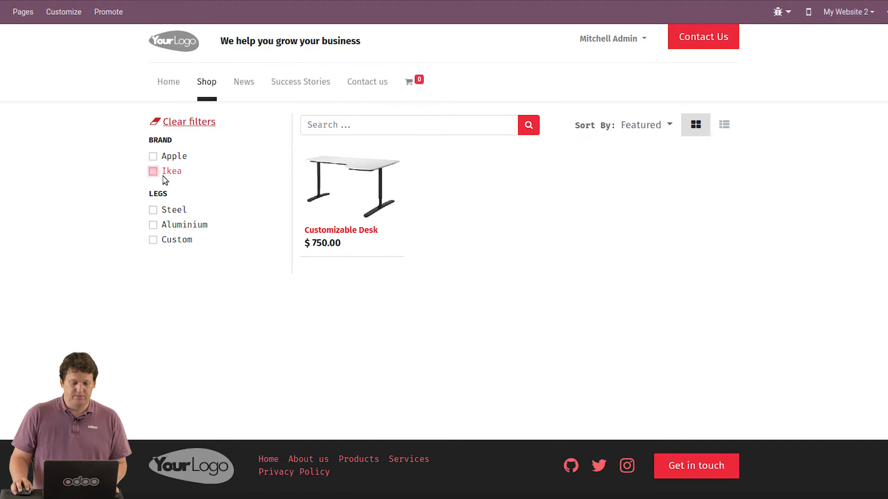
- Enable the Filter by Prices option on the shop page
left_click(64, 13)
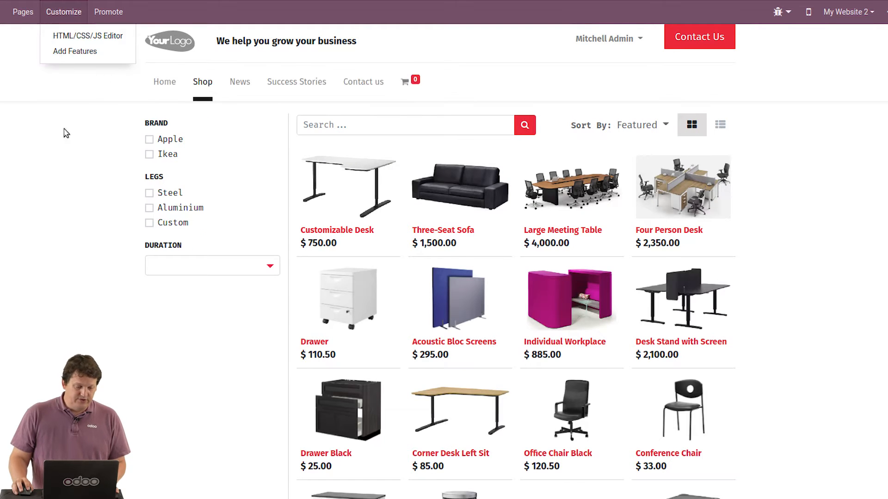
left_click(84, 221)
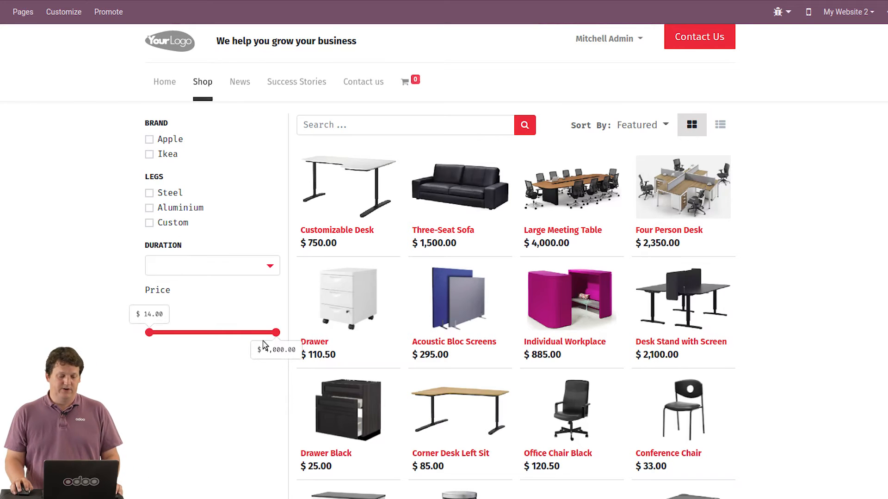
mouse_move(269, 347)
left_mouse_down()
mouse_move(244, 341)
mouse_move(276, 333)
left_mouse_up()
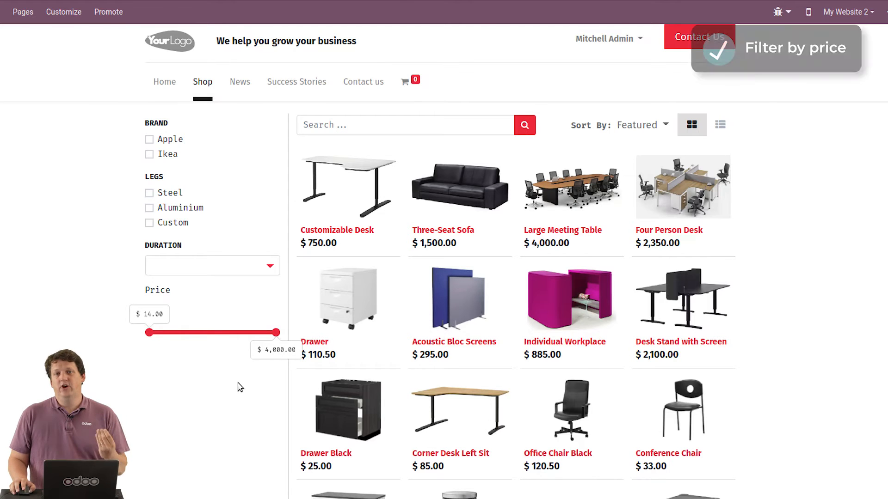
- Search the shop for "box" and dismiss the suggestions
left_click(330, 123)
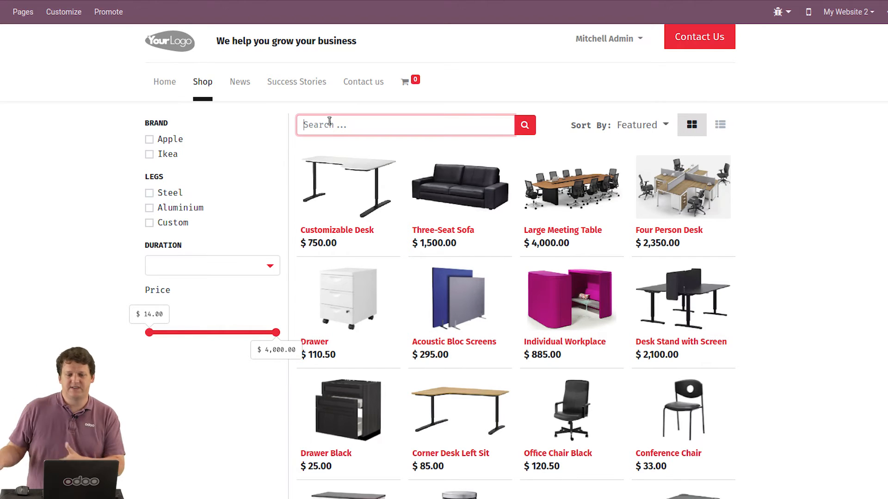
type("box")
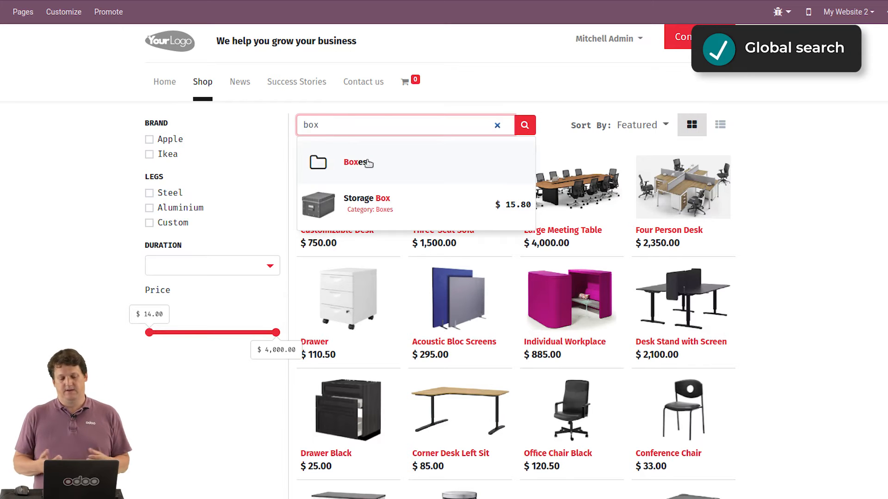
left_click(831, 138)
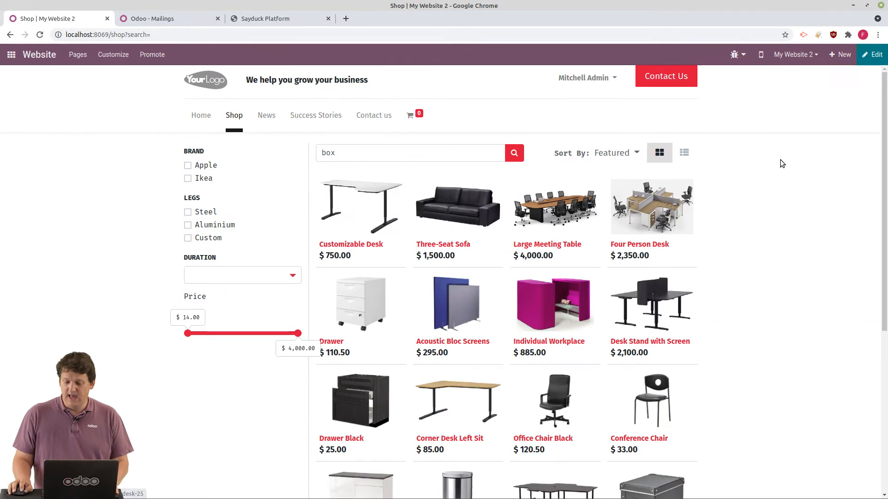
- In the shop page editor, give the Customizable Desk the New! ribbon and set the ribbon's position to Right
left_click(871, 56)
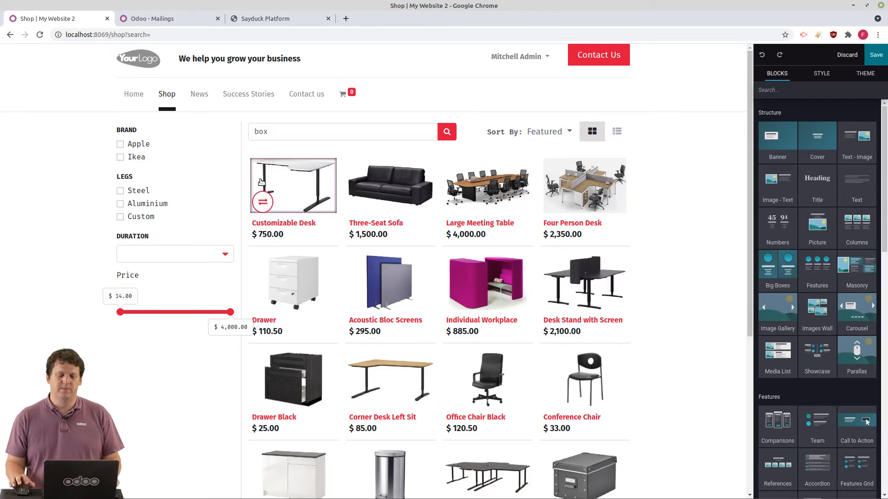
left_click(307, 174)
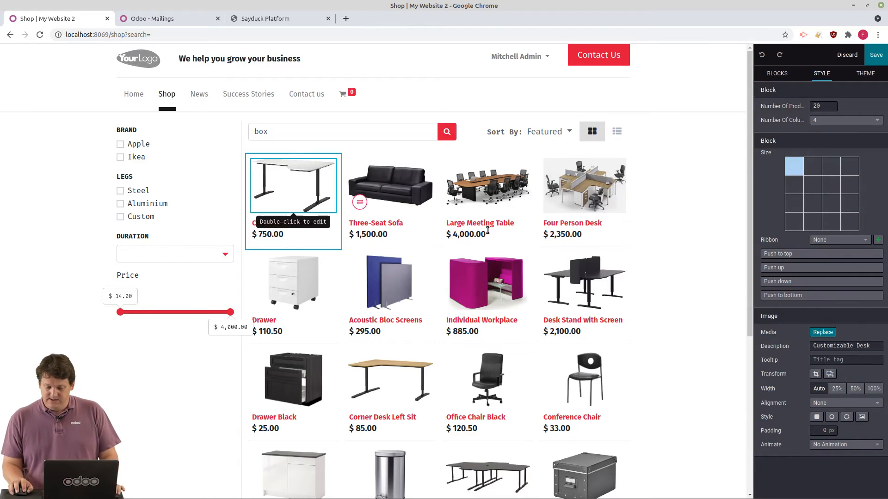
left_click(839, 240)
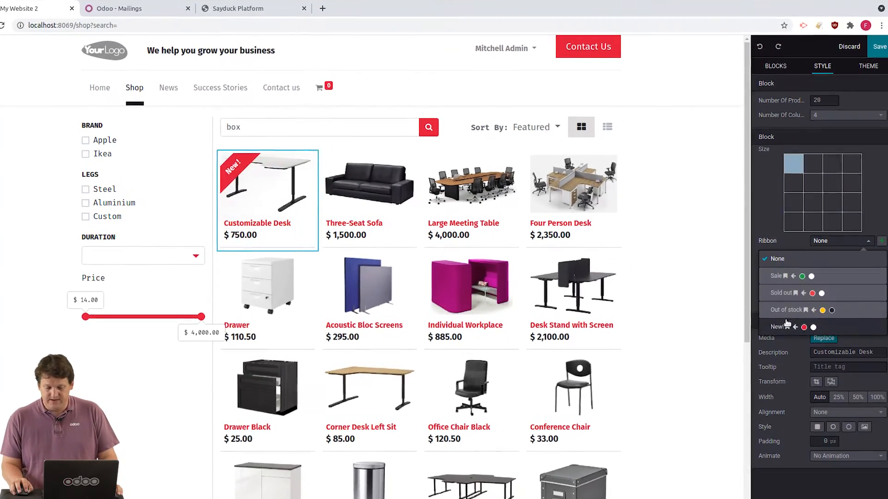
left_click(781, 327)
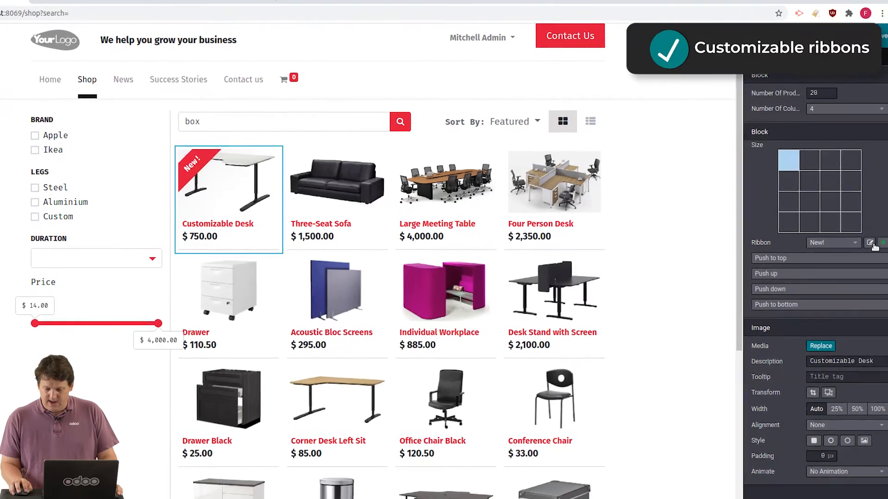
left_click(872, 244)
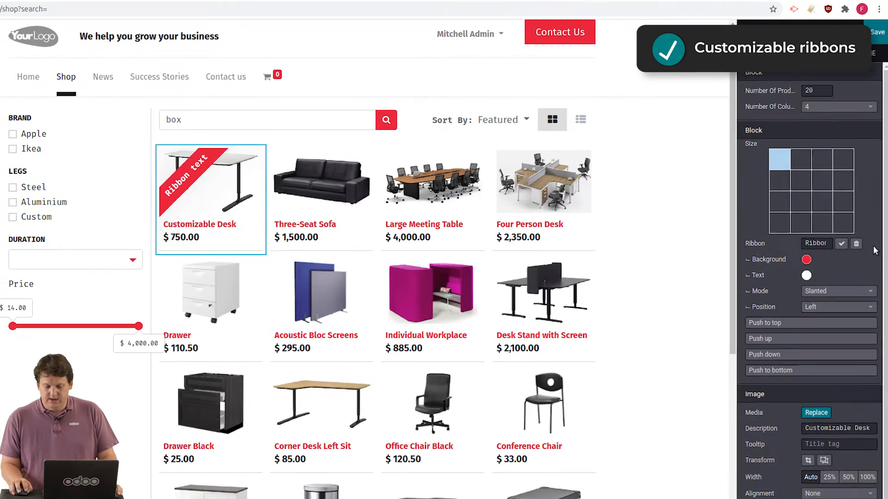
left_click(809, 307)
left_click(807, 345)
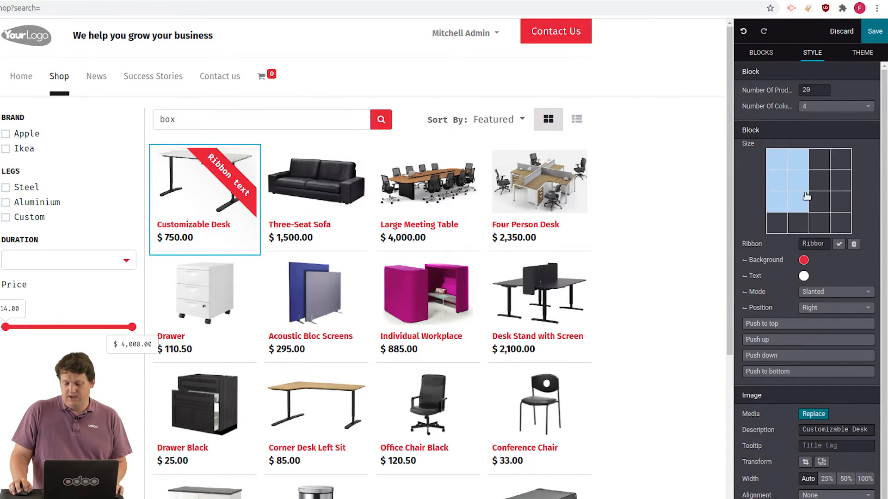
- Enlarge the Customizable Desk's product tile to three columns by two rows and save the shop page
left_click(821, 189)
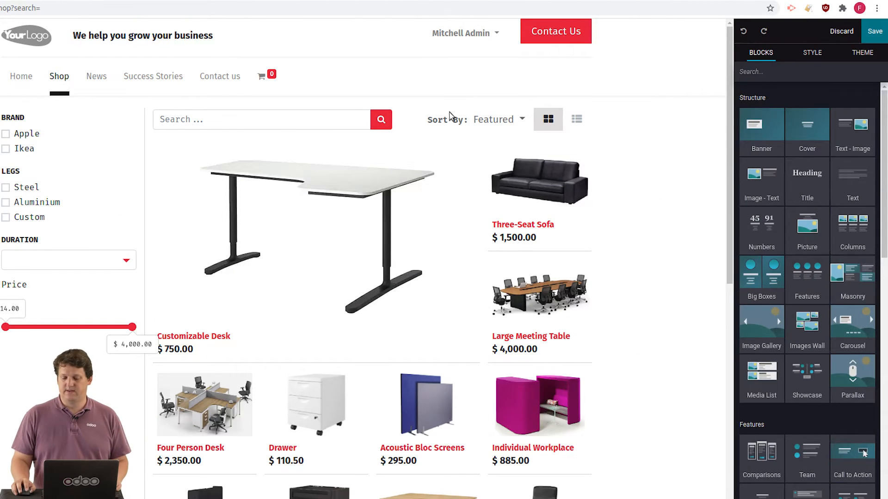
left_click(873, 31)
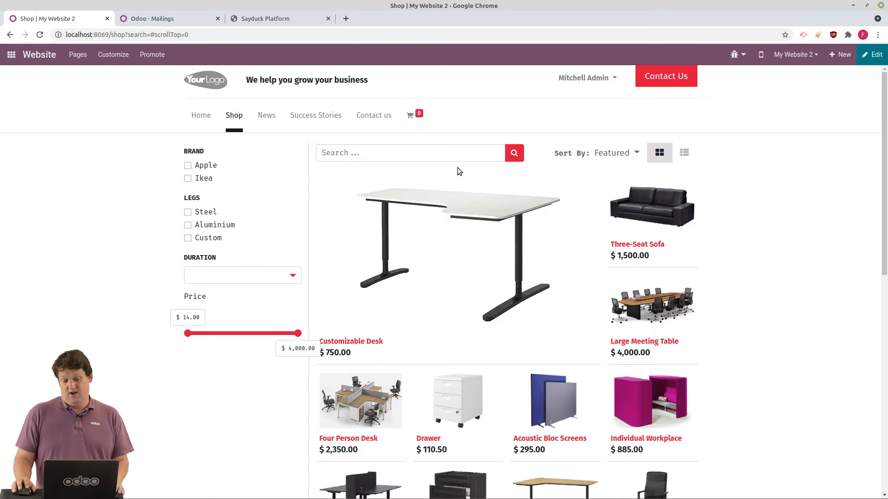
- Examine the Customizable Desk's product page, trying the Aluminium and Steel legs and the black and white colors, and review its specifications
left_click(430, 230)
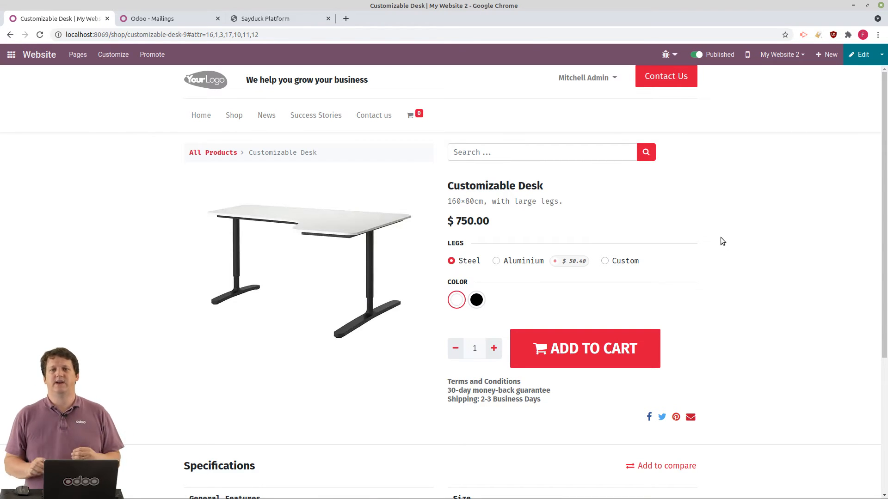
scroll(555, 208, "down", 1)
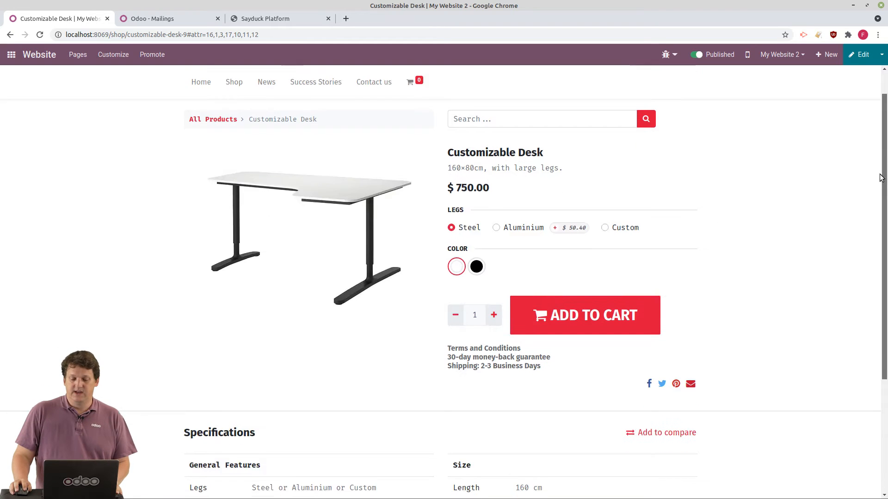
left_click(497, 214)
left_click(463, 216)
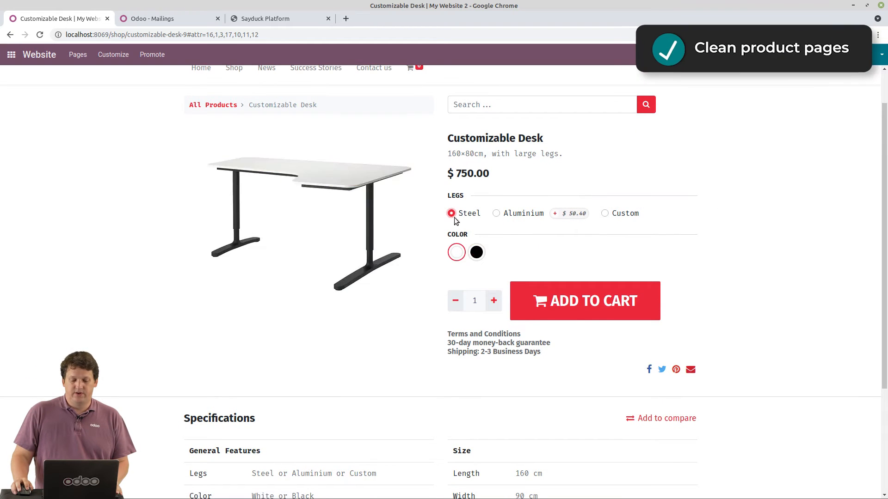
left_click(475, 253)
left_click(455, 253)
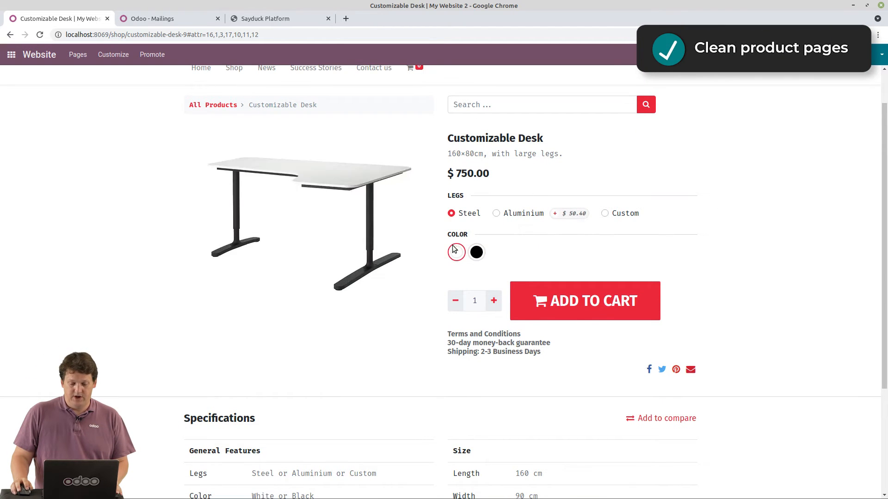
left_click(507, 214)
left_click(465, 218)
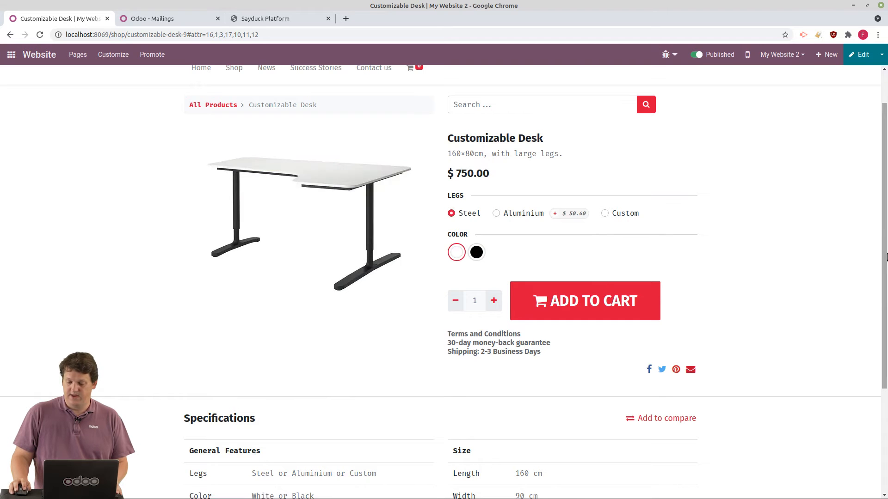
scroll(740, 322, "down", 3)
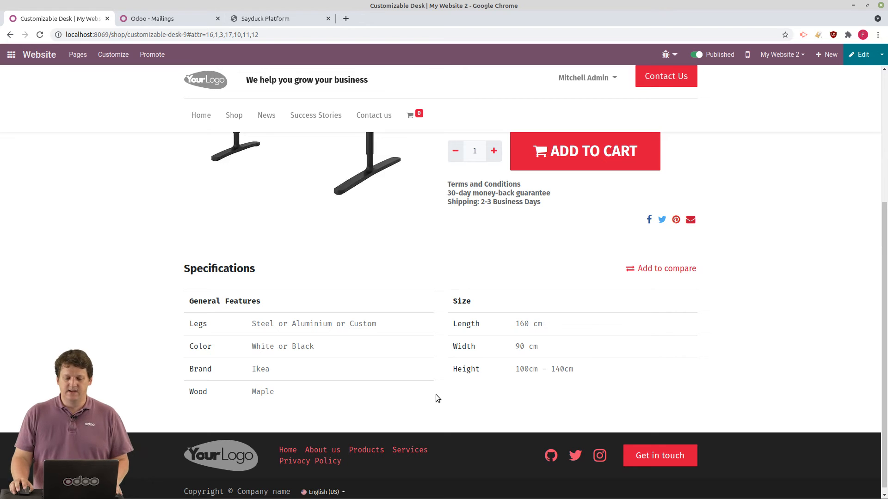
scroll(869, 313, "up", 5)
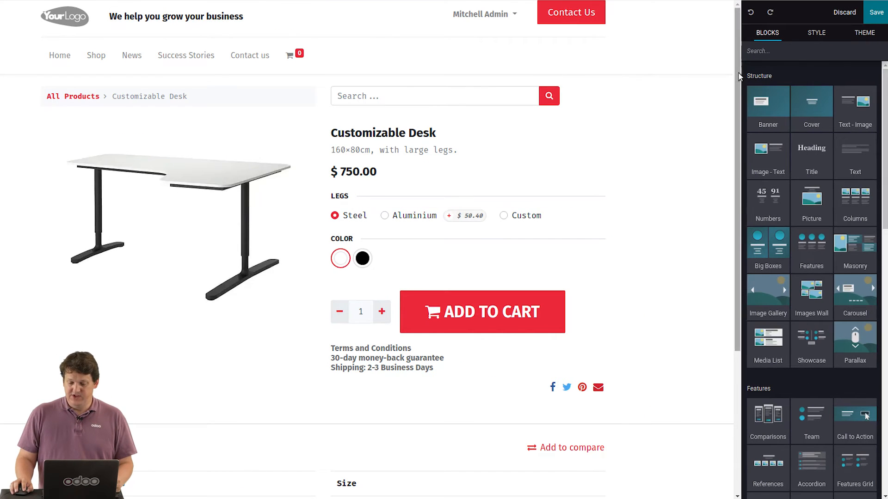
- Find the Call to Action block and insert it between the desk's product details and its specifications
left_click(770, 51)
type("call")
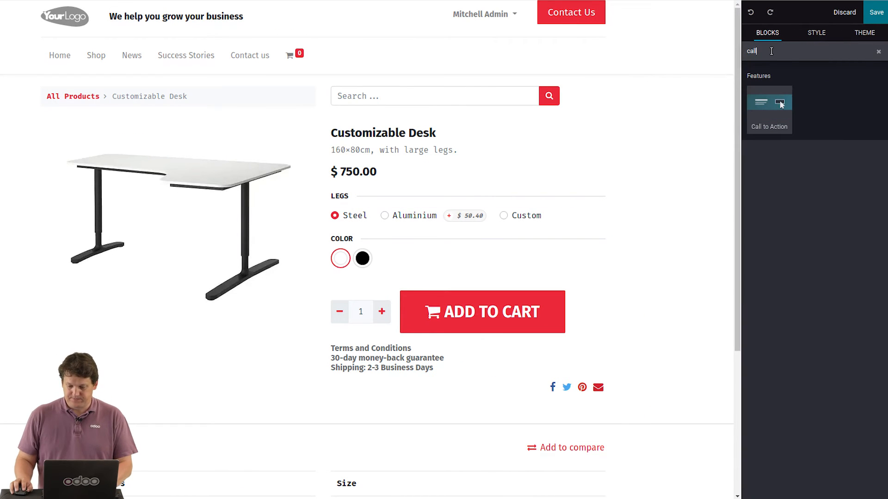
left_click_drag(769, 104, 243, 485)
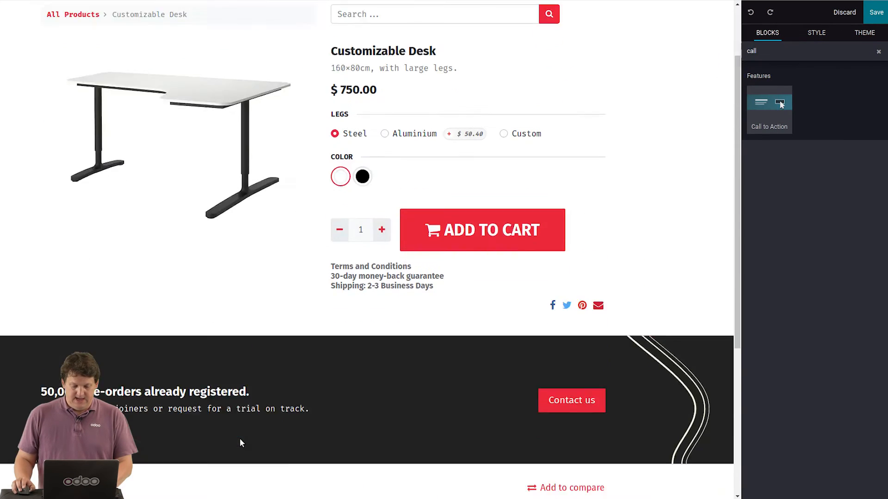
- Replace the call-to-action block's heading with "30% Discount for Facebook Users"
left_click(67, 177)
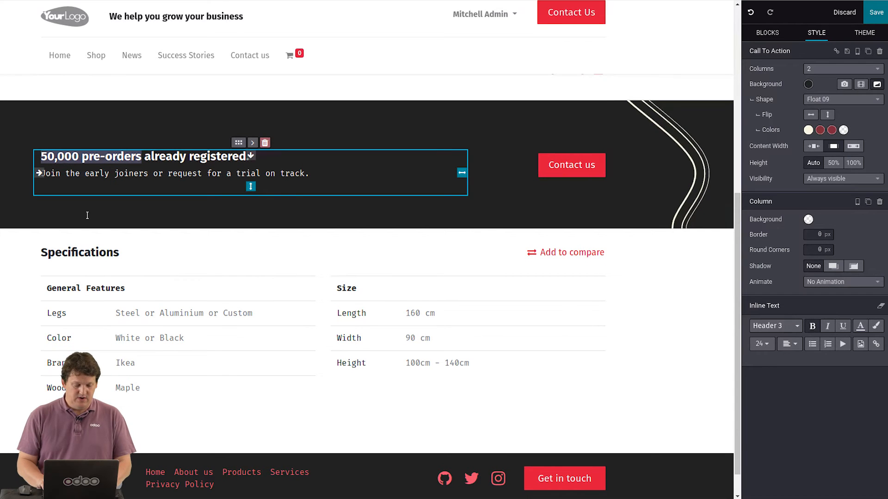
key("Left")
type("30%")
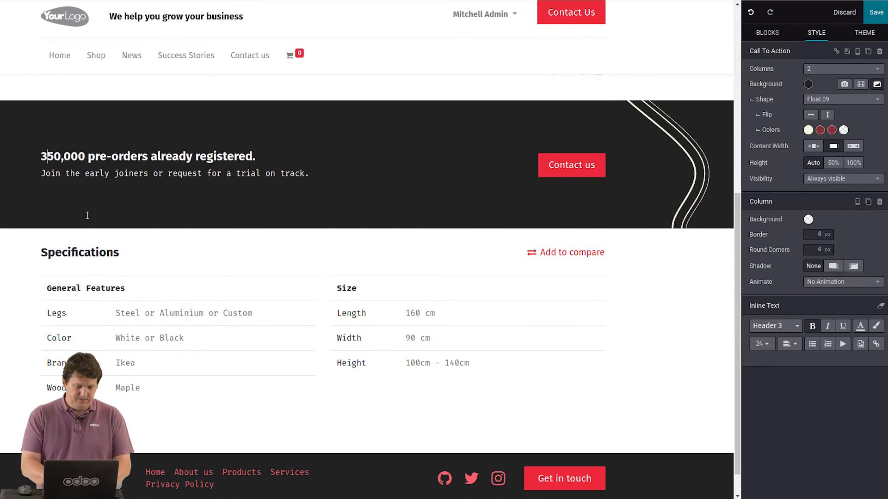
type(" Discount")
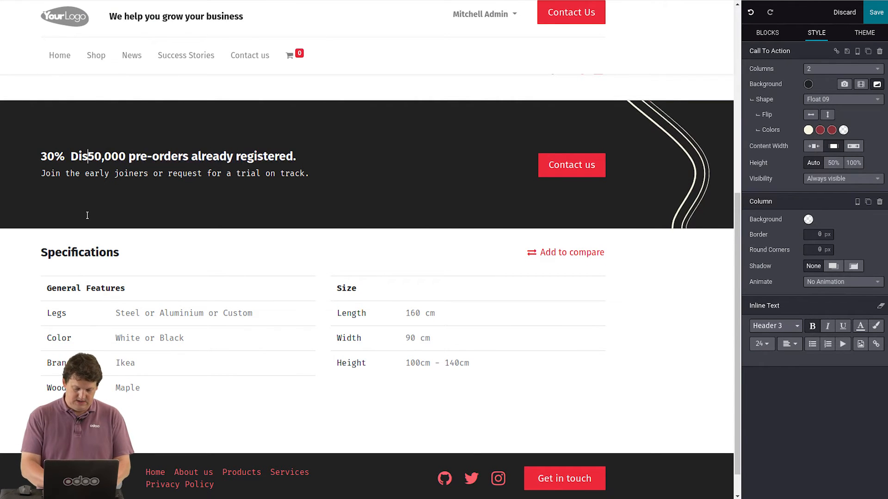
key("shift+End")
key("Delete")
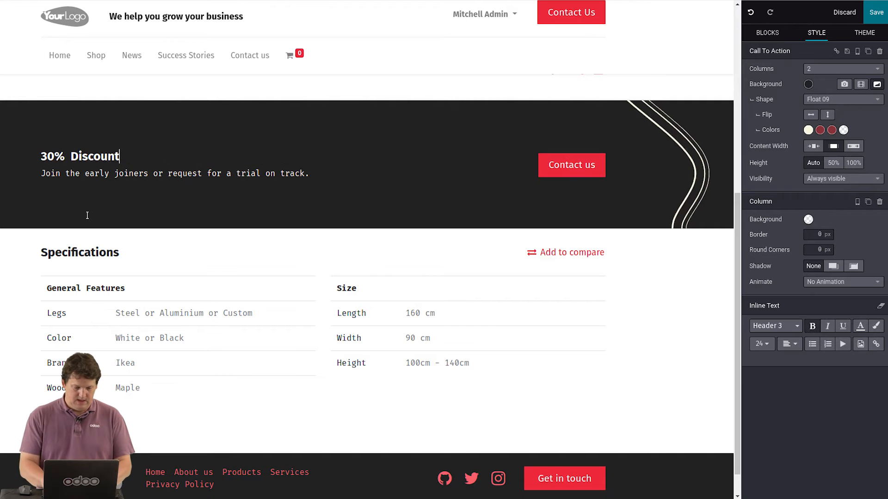
type("for Facebook Users")
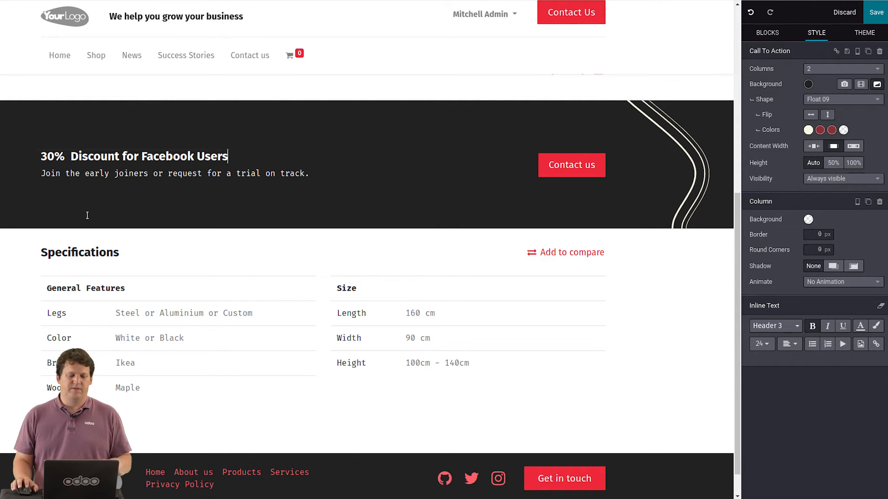
- Make the Call to Action block conditionally visible, only for visitors whose UTM source is Facebook
left_click(357, 132)
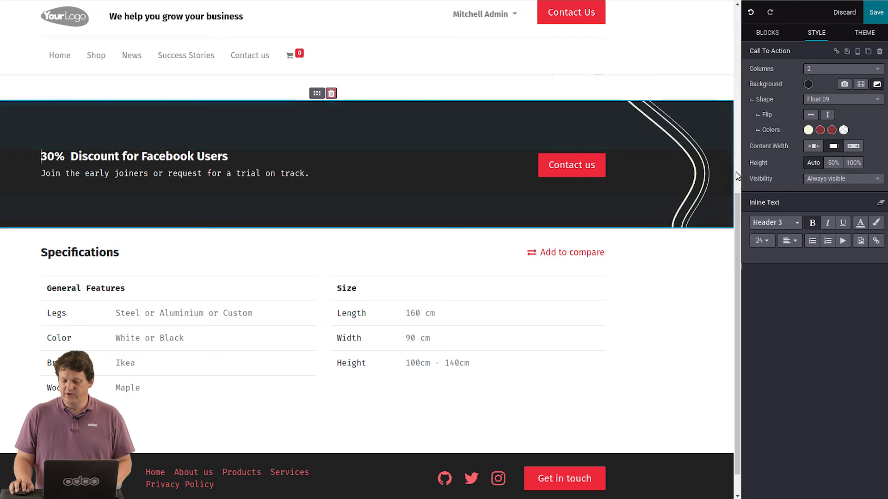
left_click(817, 180)
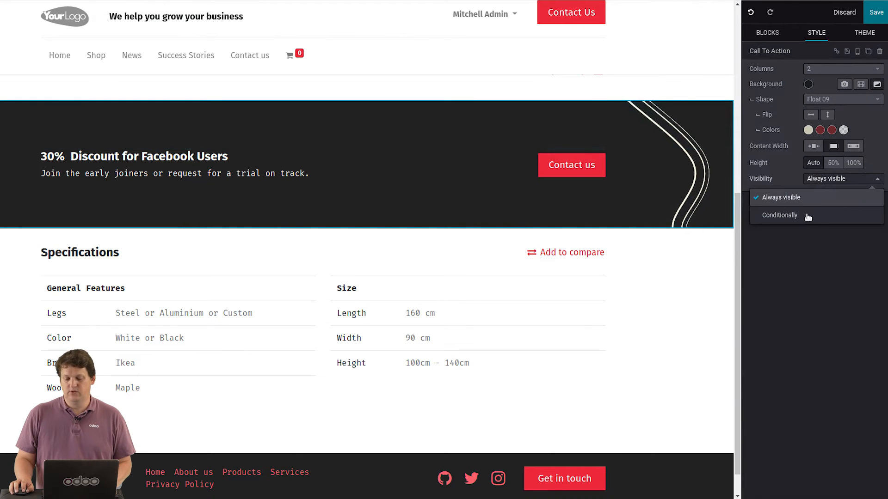
left_click(808, 216)
left_click(821, 277)
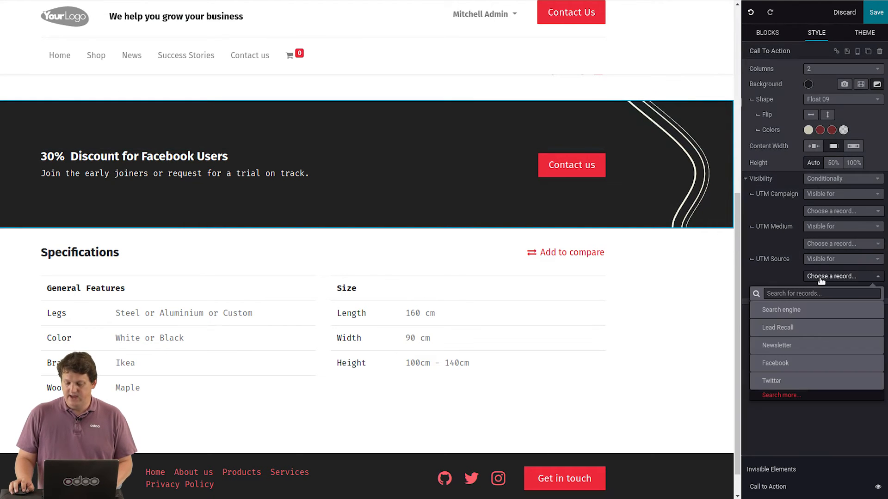
left_click(794, 365)
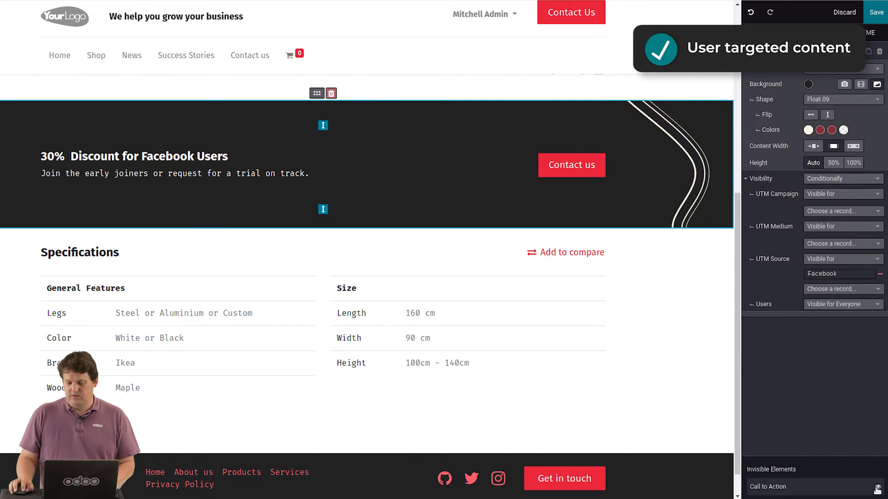
- Hide and show the conditional Call to Action block to preview the product page both with and without it
scroll(488, 246, "up", 4)
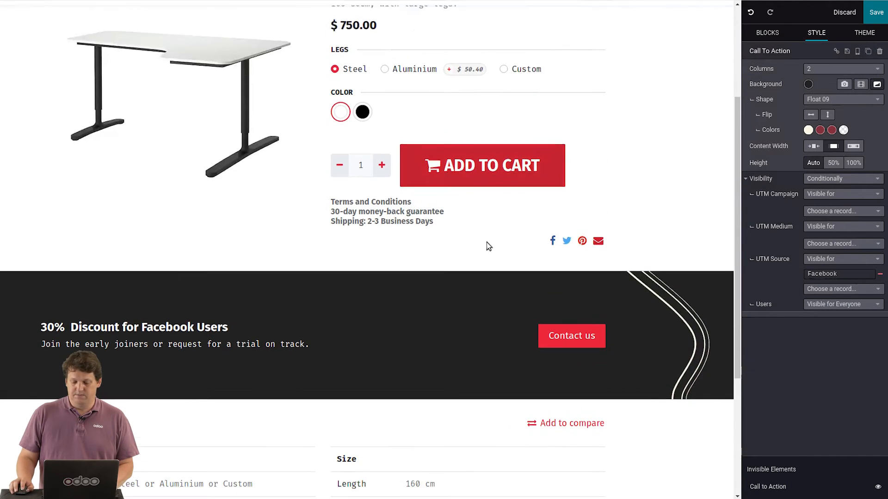
left_click(877, 487)
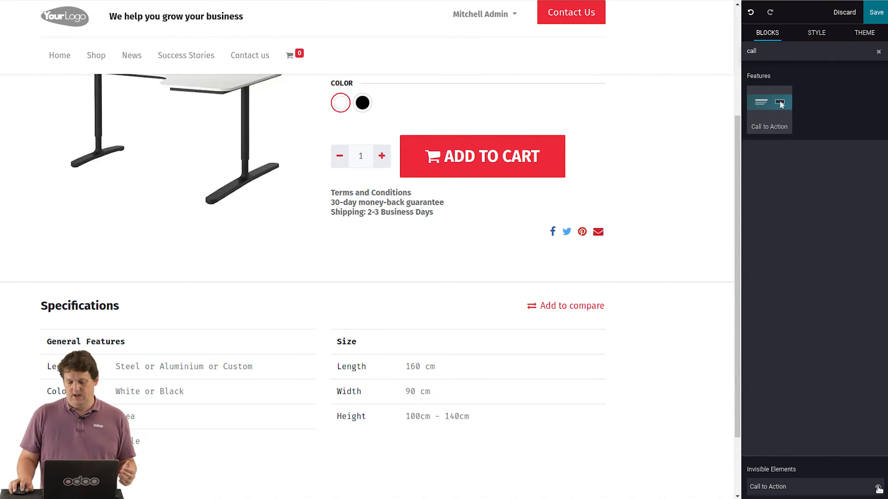
left_click(878, 488)
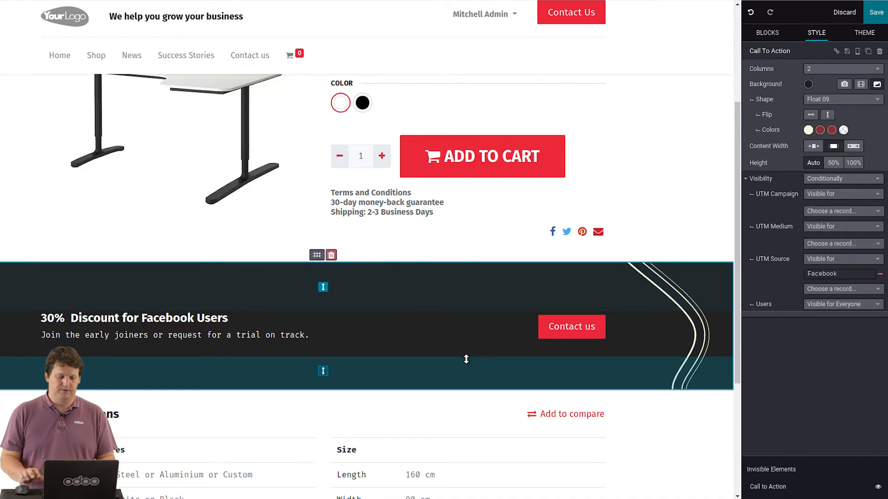
scroll(467, 356, "down", 4)
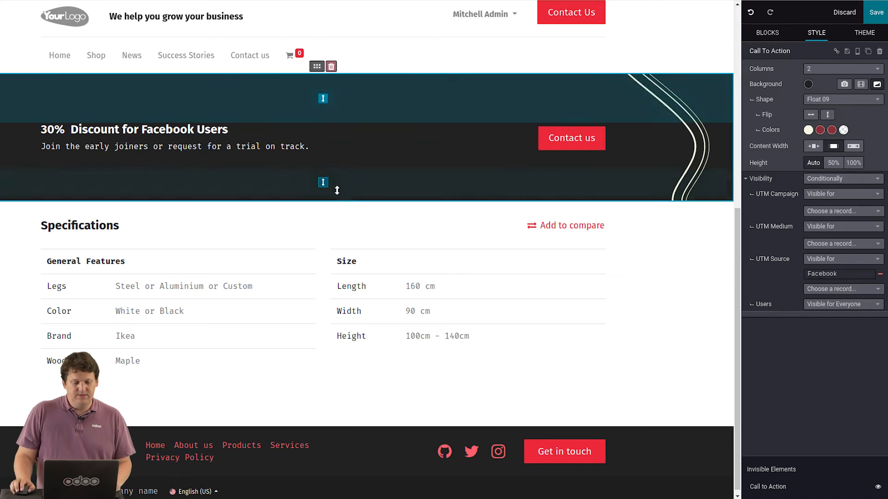
scroll(340, 211, "up", 7)
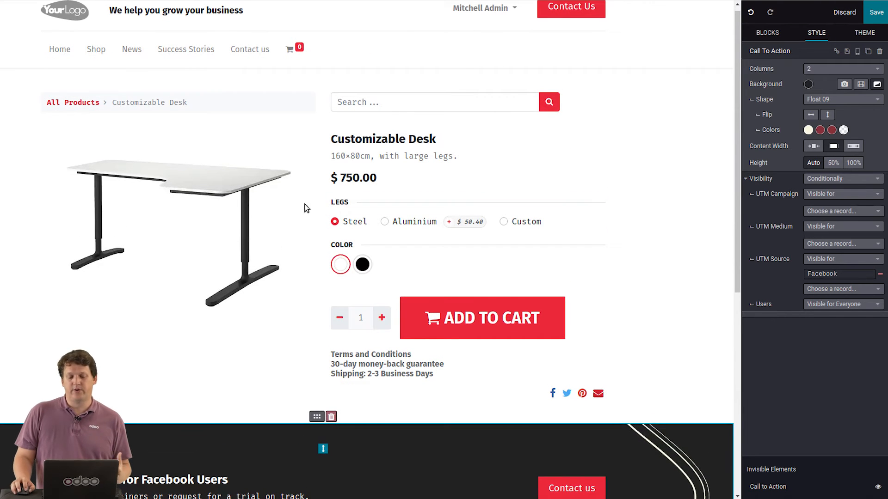
scroll(170, 231, "down", 5)
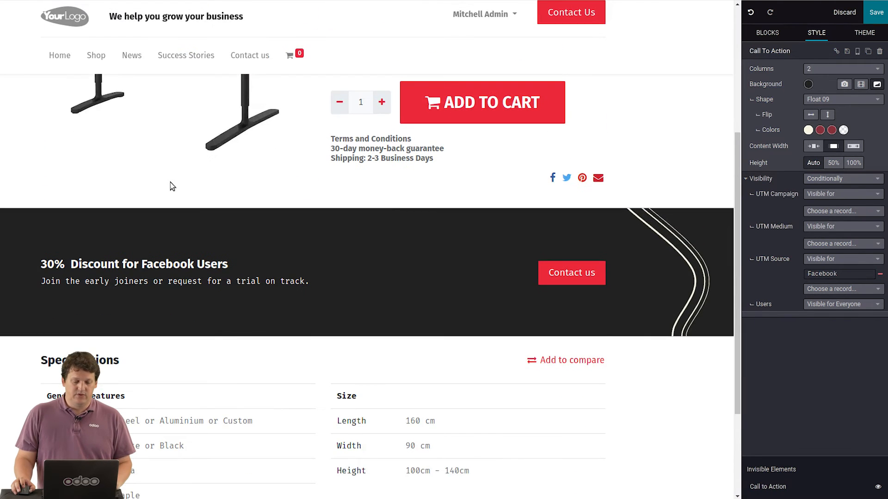
scroll(170, 183, "down", 3)
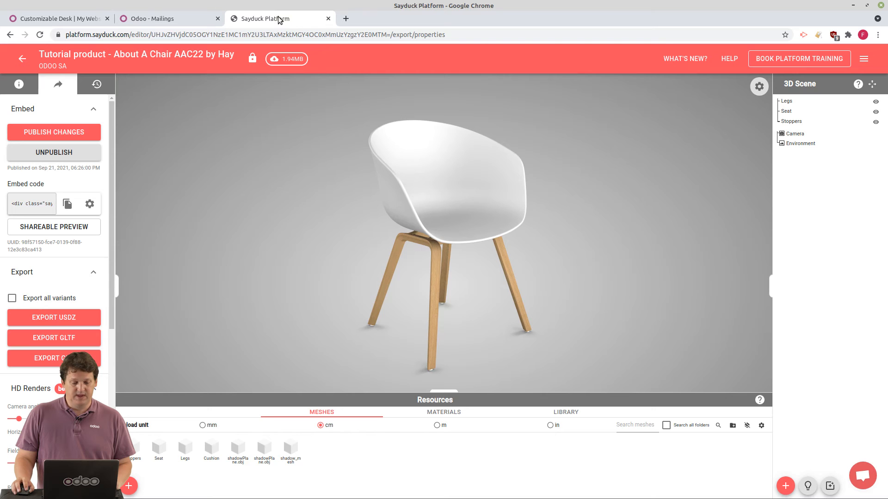
- In Sayduck, tilt the 3D chair model, copy its embed code and return to the Customizable Desk page
left_click_drag(437, 197, 427, 212)
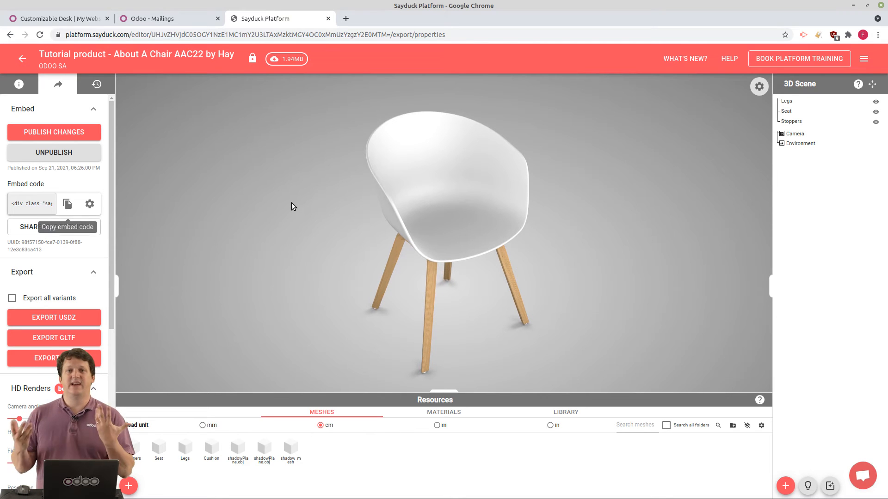
left_click(66, 206)
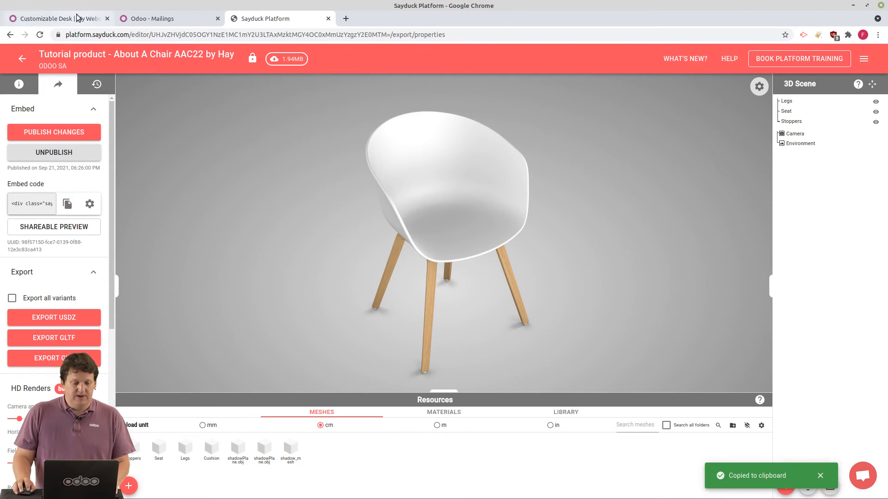
left_click(78, 19)
- Clear the block search and insert a Text - Image block between the Facebook discount block and the specifications
left_click(777, 74)
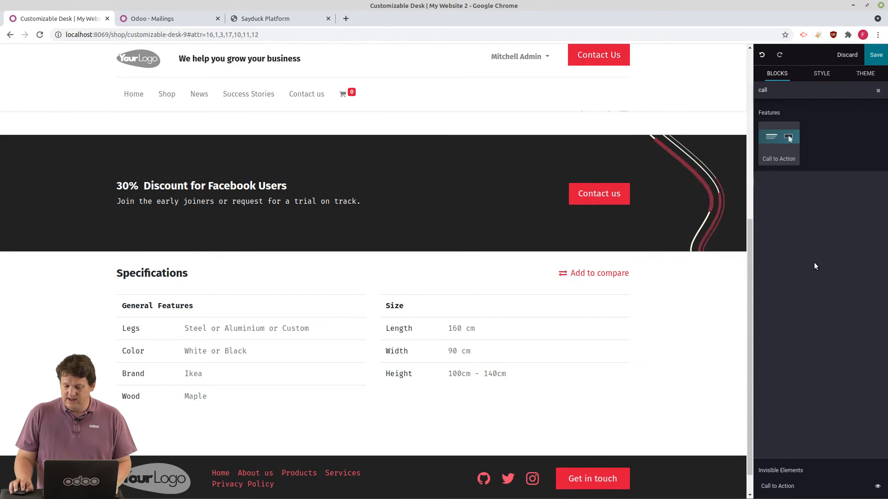
left_click(877, 91)
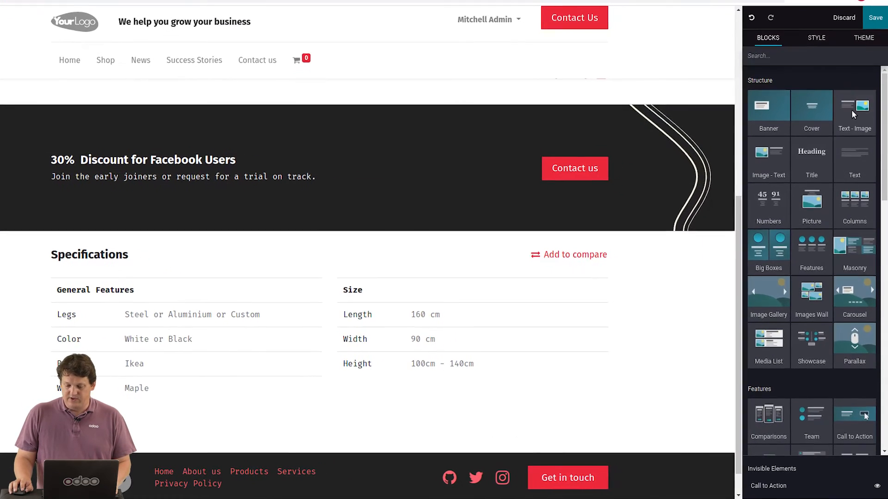
left_click_drag(847, 121, 314, 275)
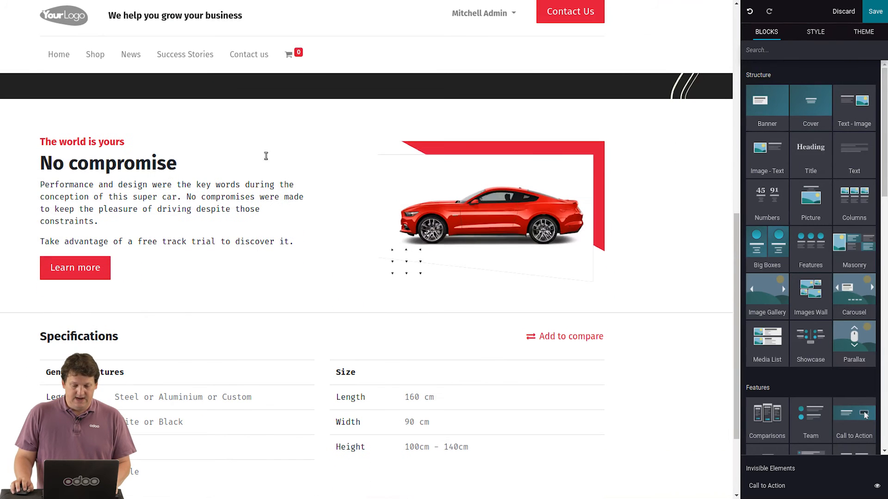
- Search for "emb", insert the embed code block into the Text - Image block's image column and remove the car image
left_click(469, 185)
left_click(766, 32)
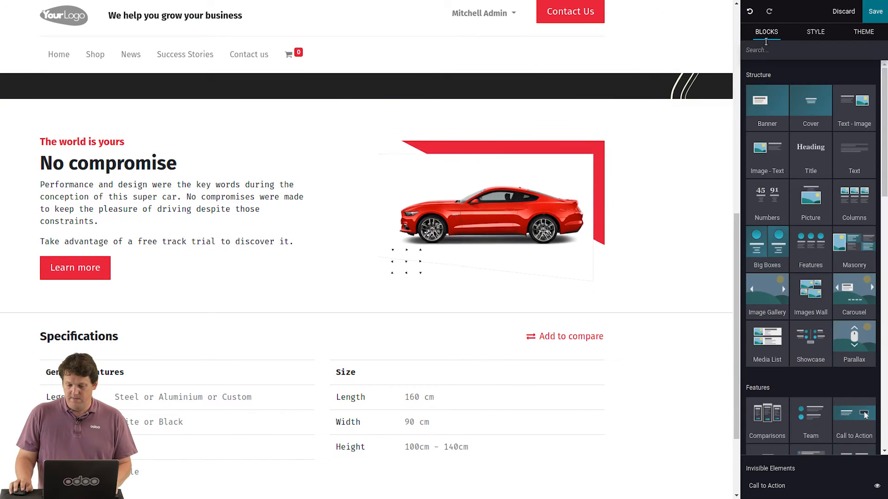
left_click(768, 49)
type("emb")
left_click_drag(768, 106, 483, 185)
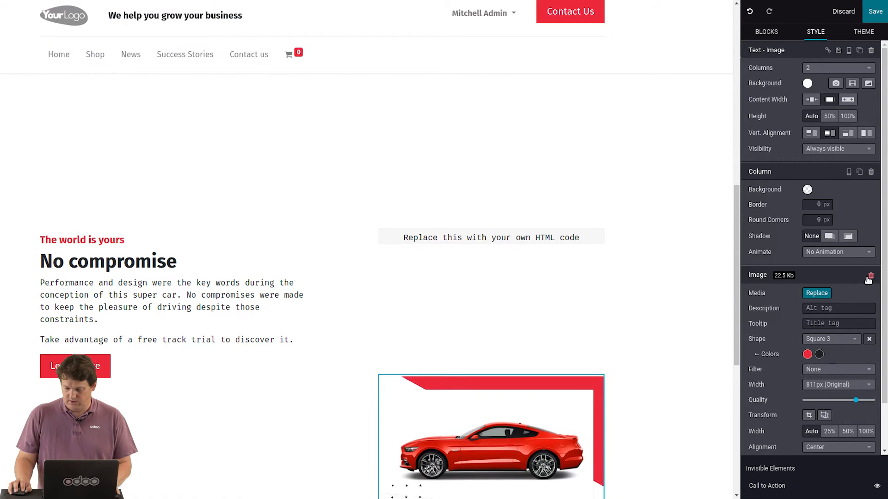
- Replace the embed block's placeholder HTML with the copied Sayduck code, then save the code and the page
left_click(480, 249)
left_click(811, 293)
key("ctrl+a")
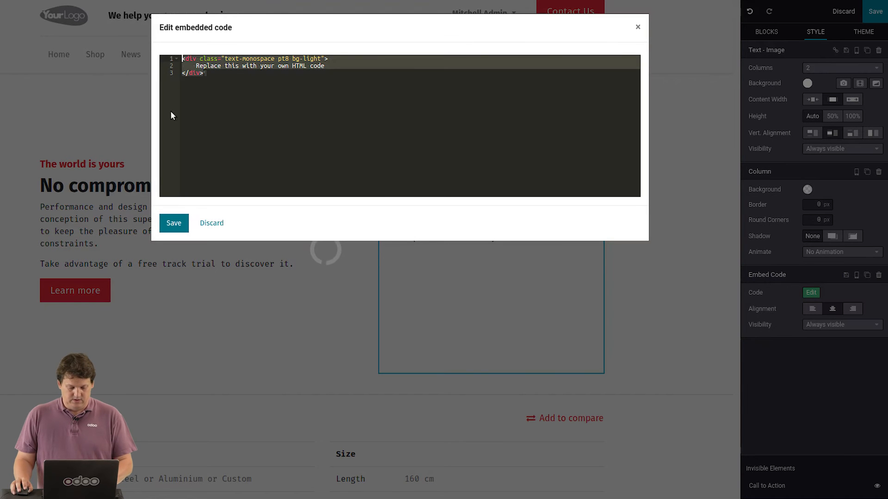
key("ctrl+v")
left_click(173, 230)
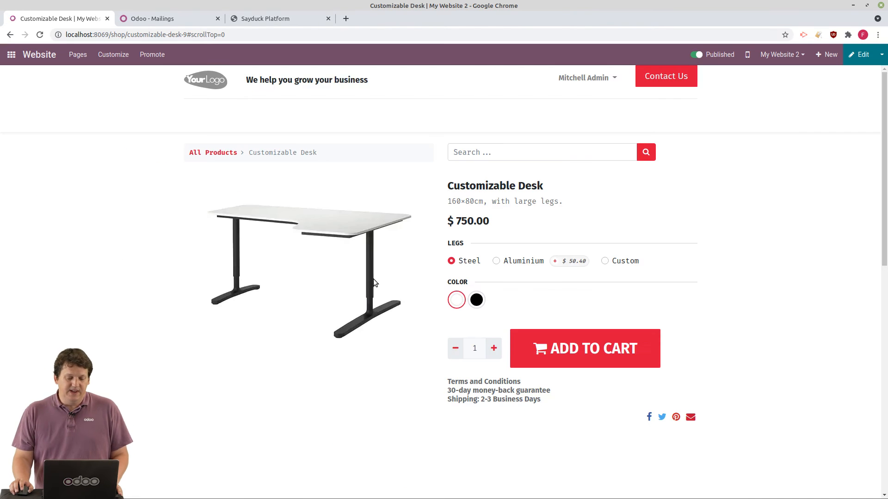
- Examine the embedded 3D chair on the product page by tilting and zooming it and checking its dimensions
scroll(373, 279, "down", 5)
scroll(356, 254, "down", 3)
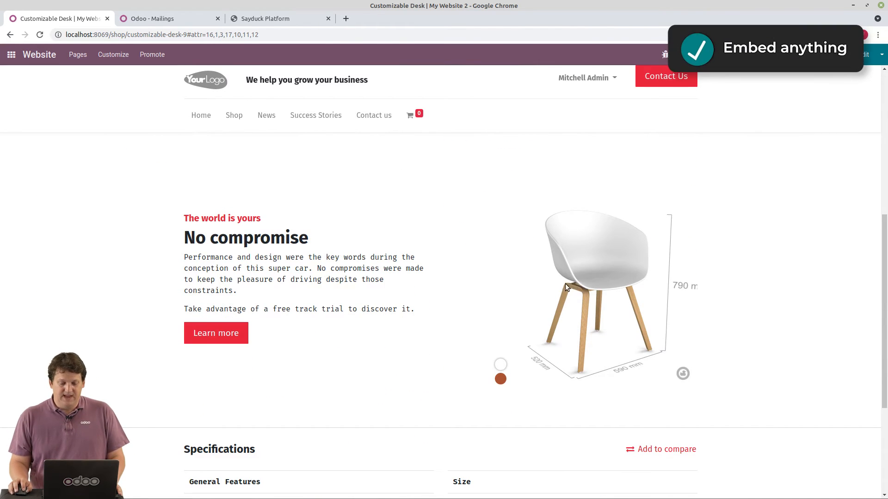
mouse_move(610, 287)
left_mouse_down()
mouse_move(634, 290)
mouse_move(605, 301)
left_mouse_up()
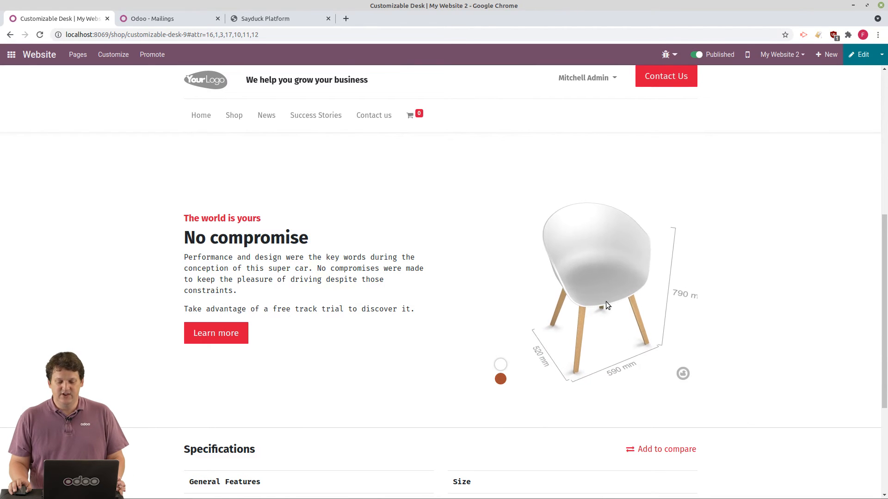
scroll(606, 301, "up", 2)
scroll(606, 302, "down", 4)
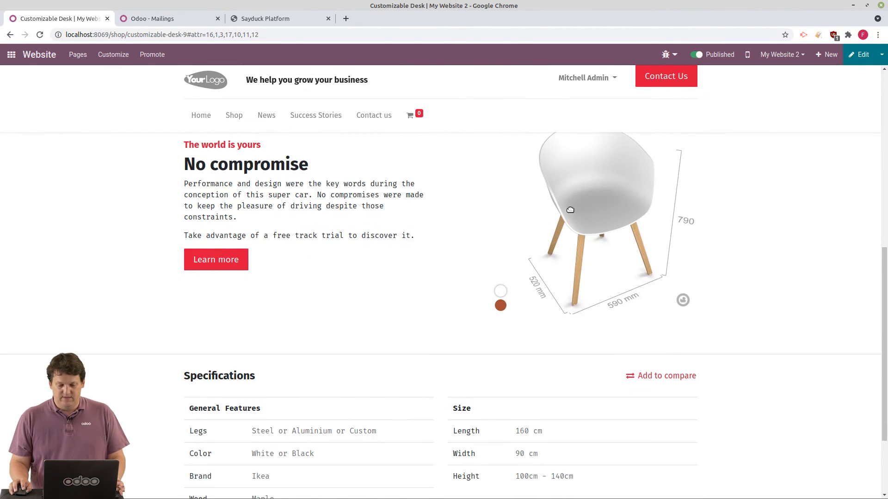
scroll(570, 212, "up", 3)
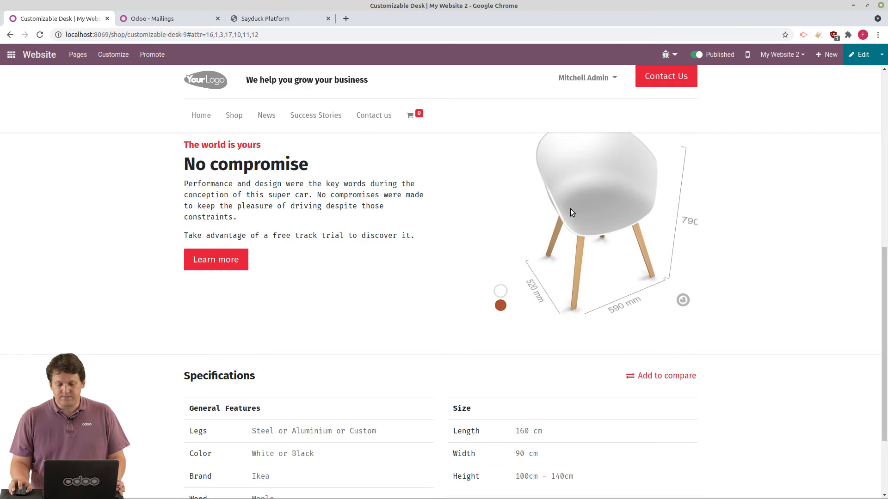
double_click(429, 218)
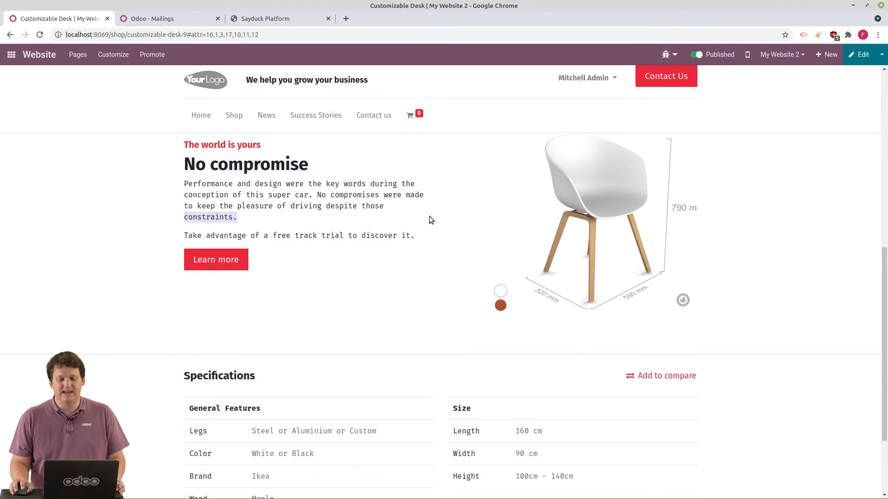
scroll(429, 217, "down", 2)
scroll(429, 217, "up", 2)
scroll(429, 220, "up", 1)
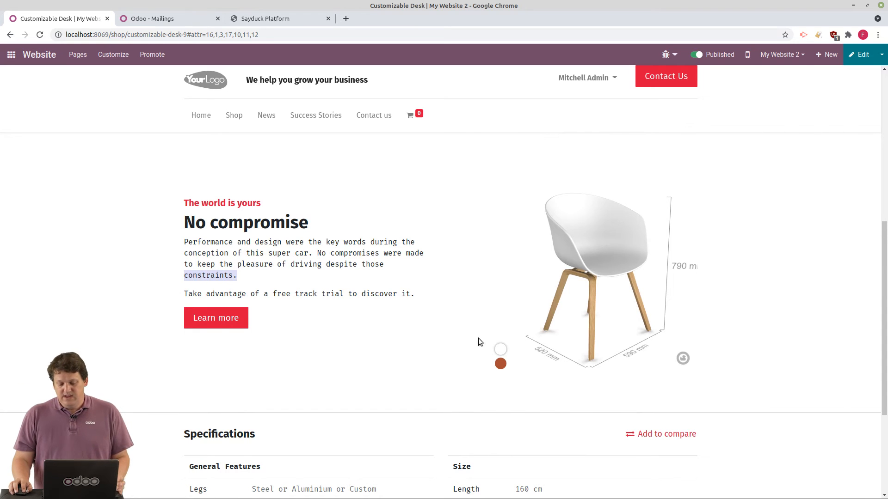
- Try the orange-brown color on the embedded chair, tilt the model and switch back to white
left_click(500, 364)
left_click_drag(619, 293, 622, 313)
left_click(503, 351)
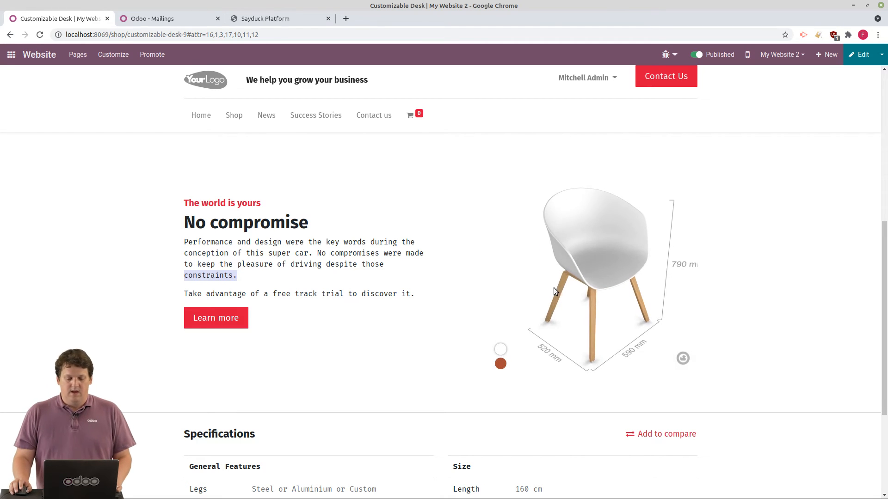
- Add one white Customizable Desk with Steel legs to the cart
scroll(362, 250, "down", 1)
scroll(361, 250, "down", 4)
scroll(361, 252, "up", 10)
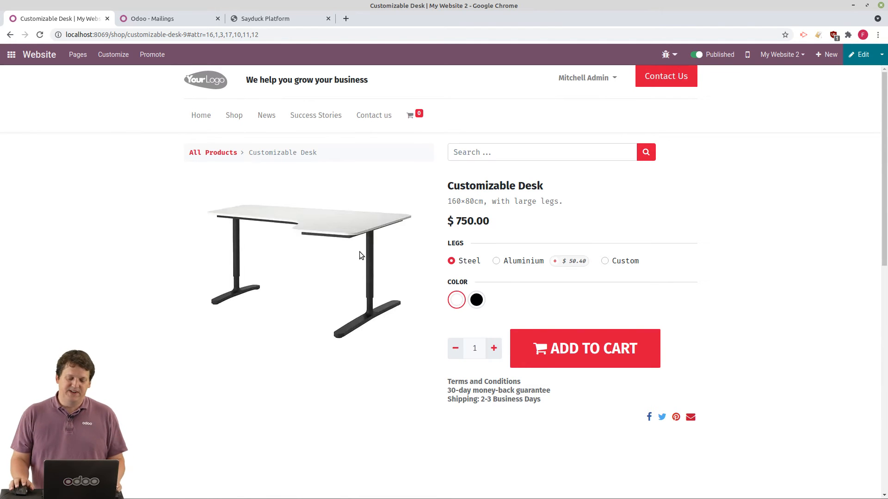
left_click(578, 351)
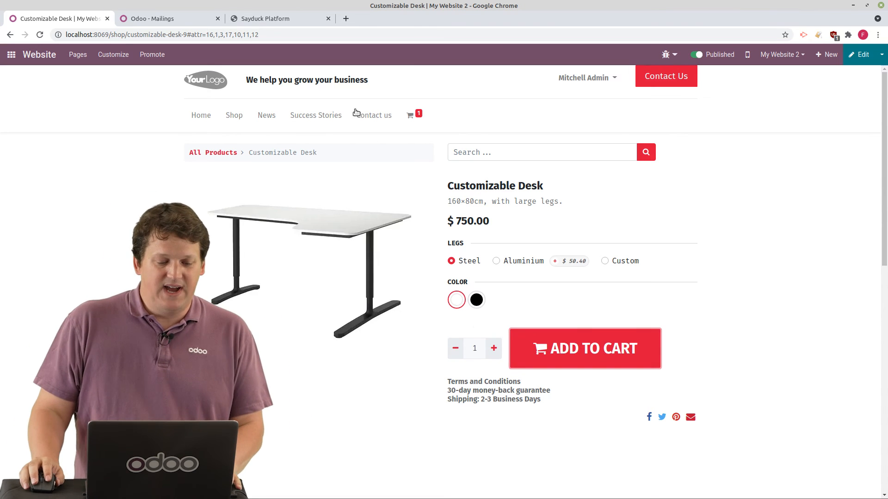
- In Email Marketing, create a mailing with the subject "Launching our New Website!" and apply the office-move announcement template
left_click(151, 18)
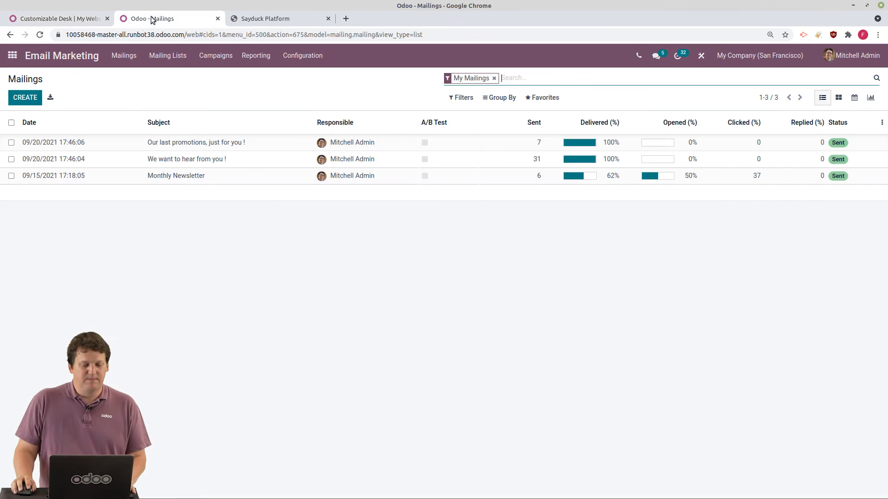
left_click(25, 98)
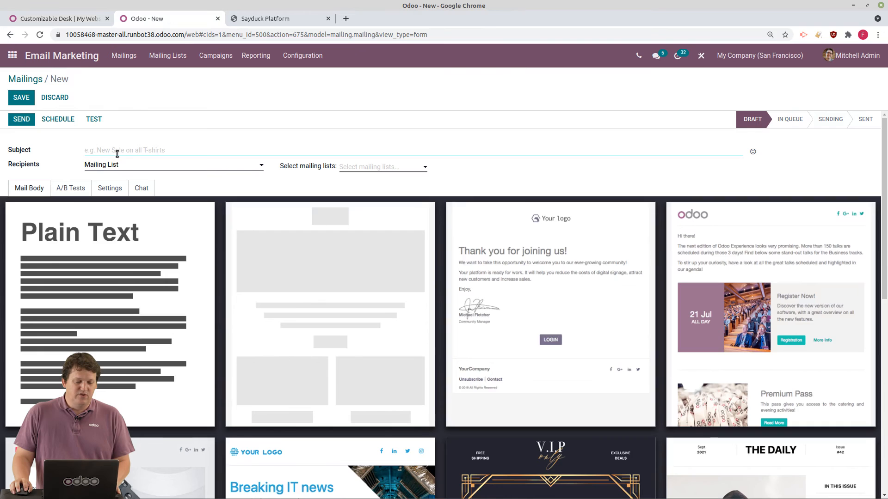
type("nchin")
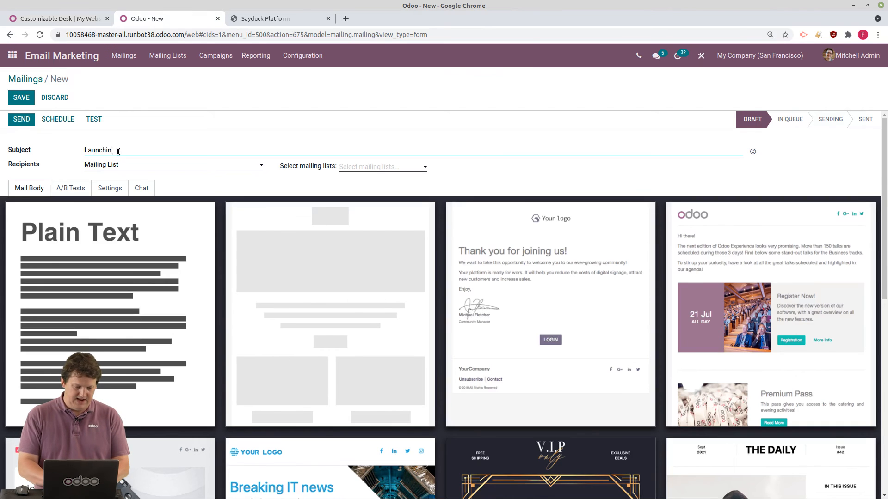
type("g Our New Websit")
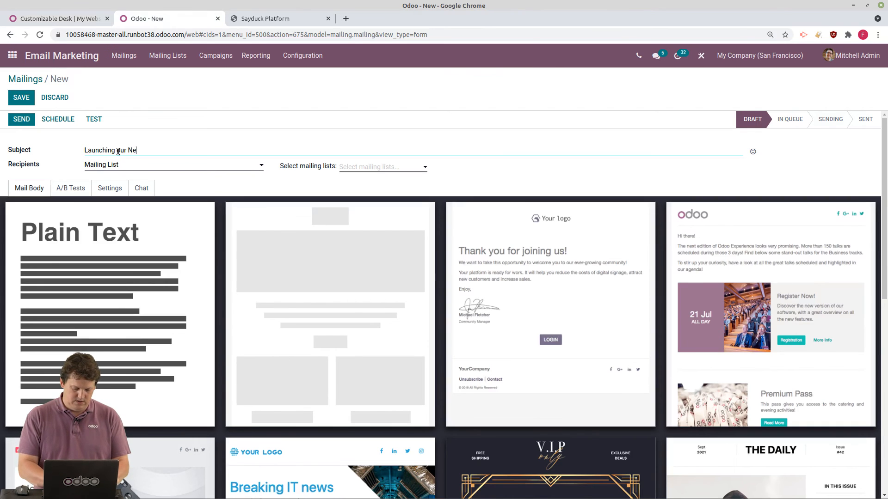
type("e!")
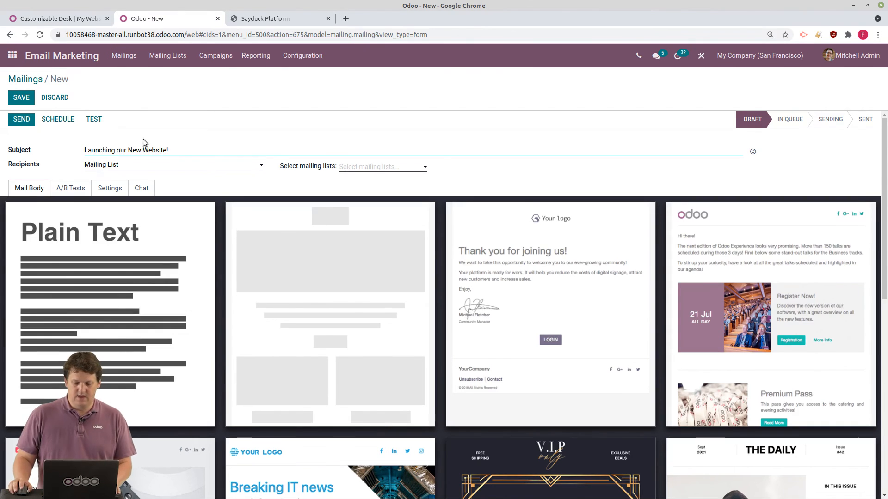
scroll(329, 309, "down", 8)
left_click(162, 347)
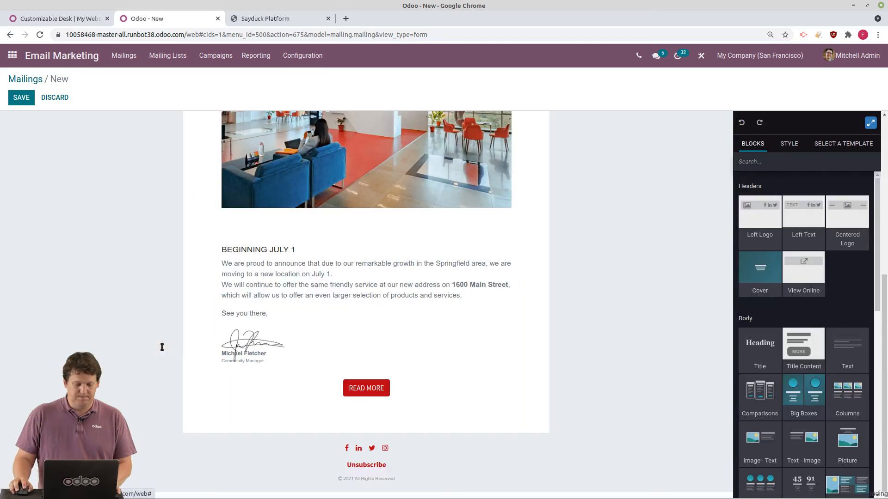
- Review the mailing body and examine the style options of the cover image and the "WE'RE MOVING" heading
scroll(496, 318, "up", 3)
scroll(497, 318, "up", 3)
scroll(496, 318, "down", 2)
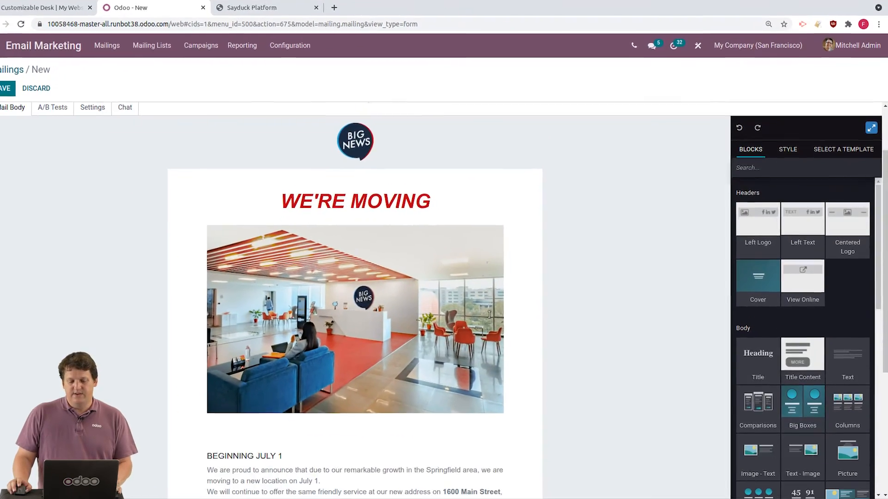
scroll(449, 348, "down", 1)
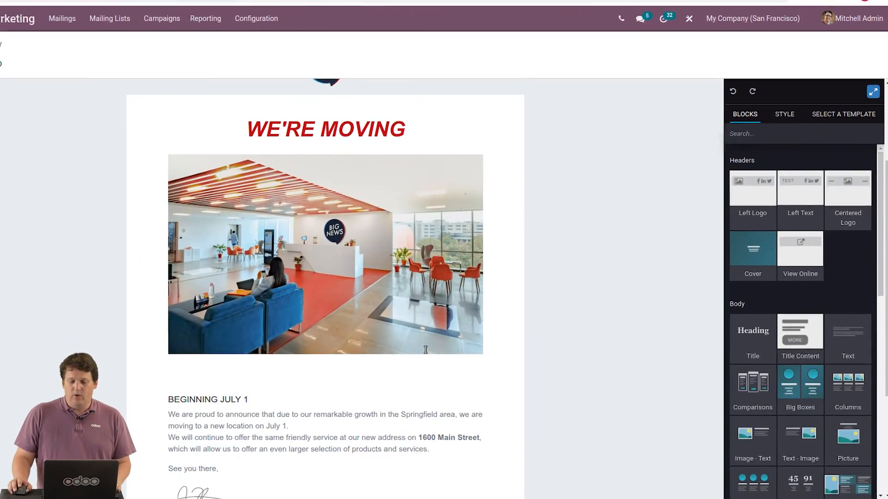
left_click(345, 281)
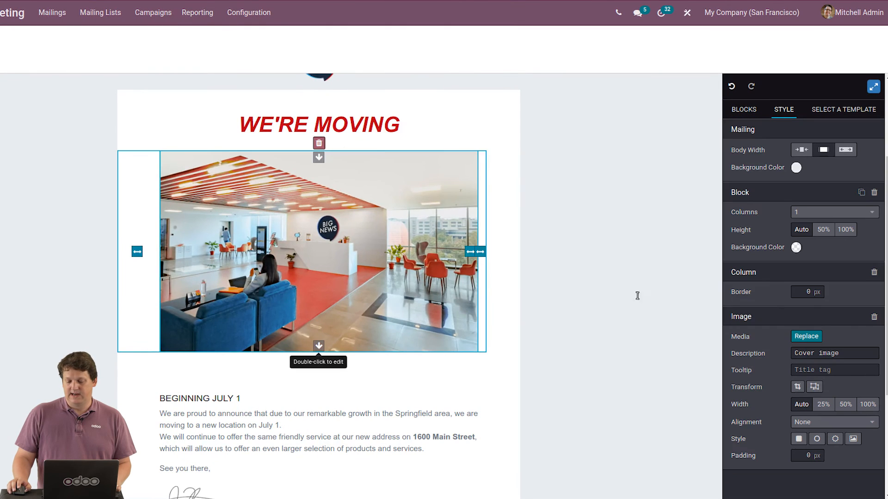
scroll(752, 322, "down", 1)
scroll(752, 322, "down", 1)
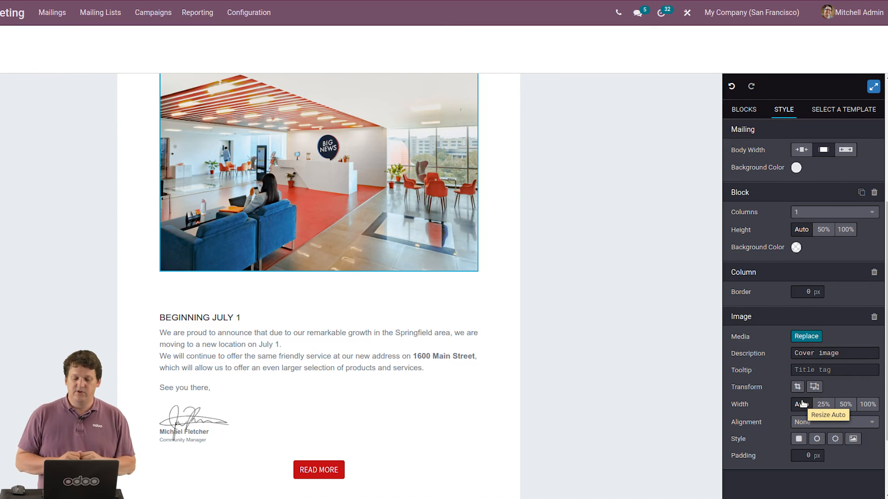
scroll(314, 134, "up", 3)
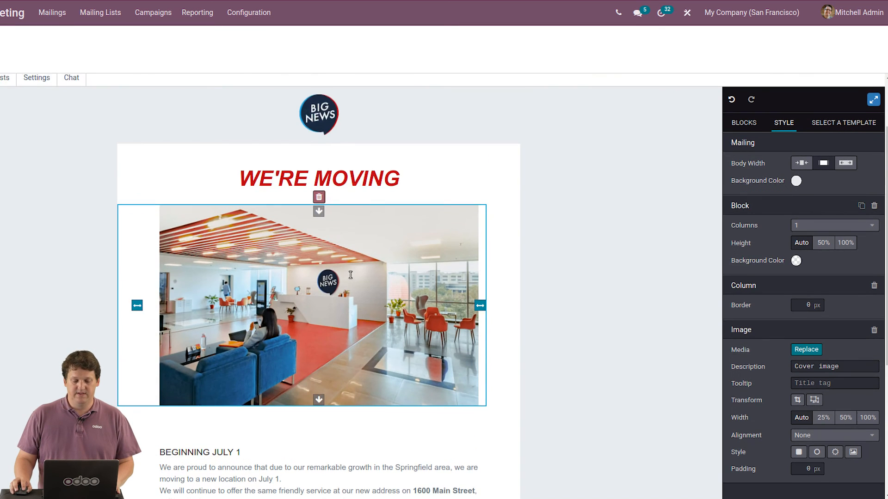
left_click(314, 151)
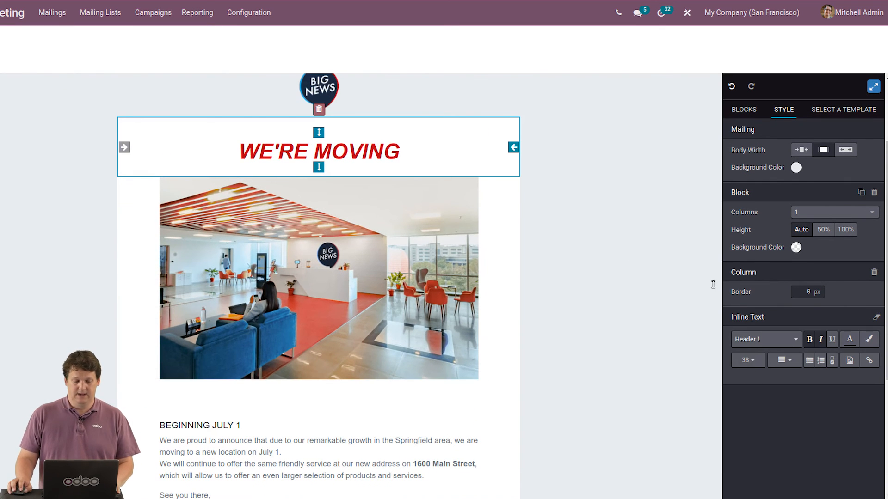
scroll(578, 281, "up", 3)
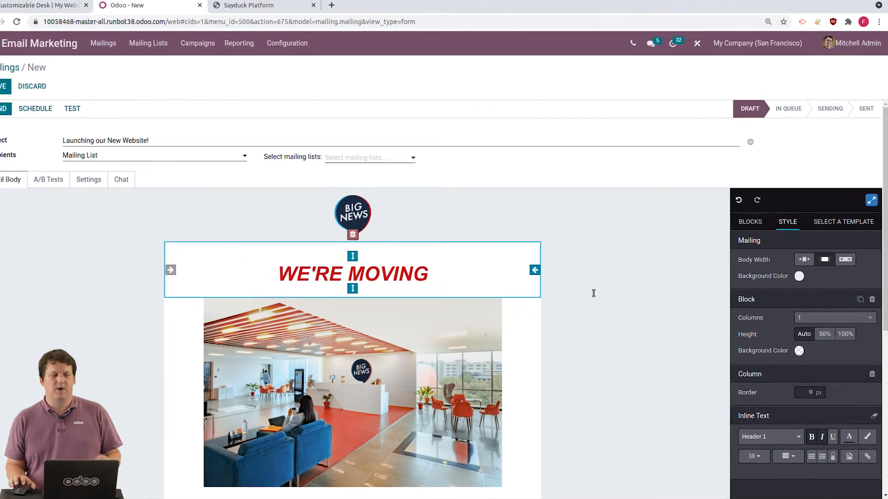
- Allow A/B testing for the mailing and choose Interested in Tree Promotions as its recipient mailing list
left_click(70, 190)
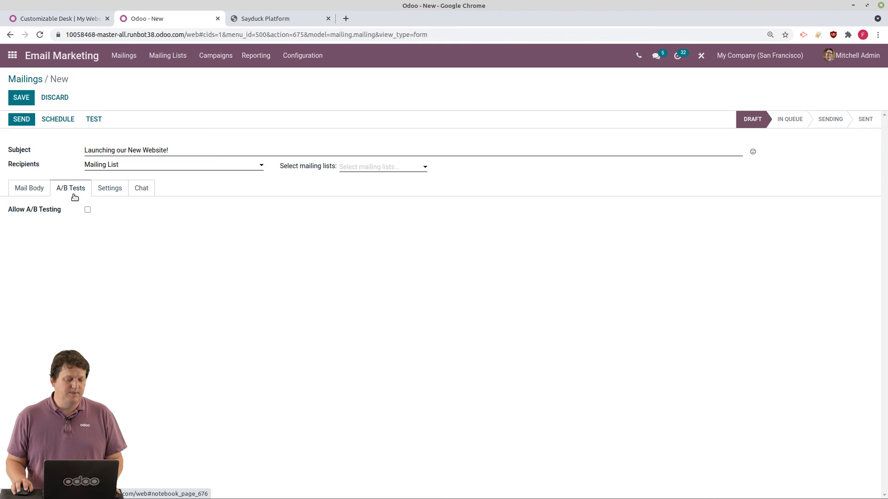
left_click(87, 209)
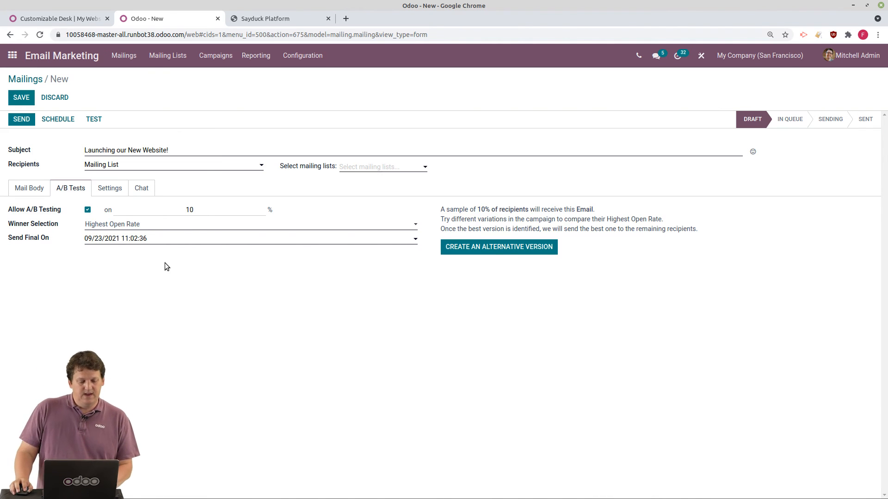
left_click(214, 209)
left_click(364, 167)
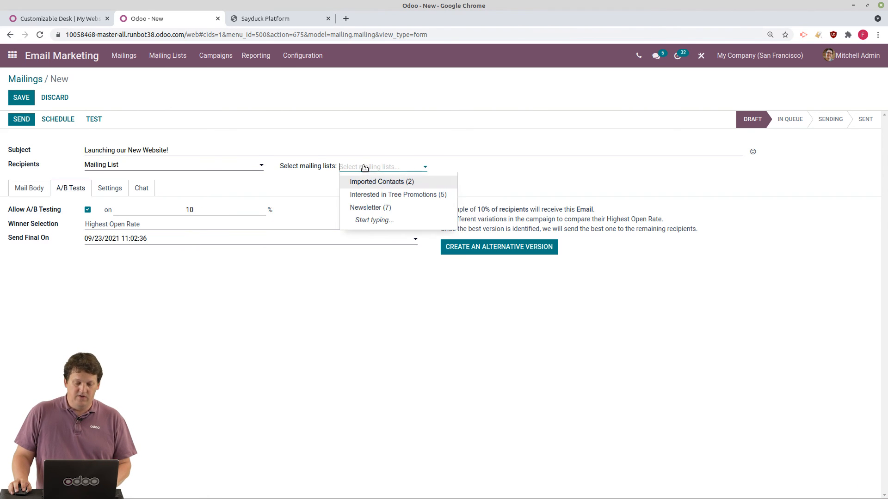
left_click(368, 194)
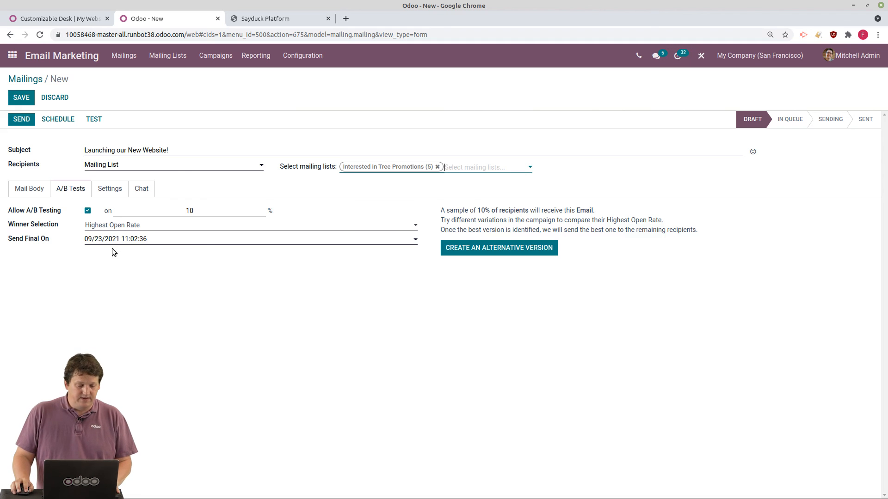
- Set the A/B test's winner selection to Quotations and send the mailing to its recipients
left_click(127, 230)
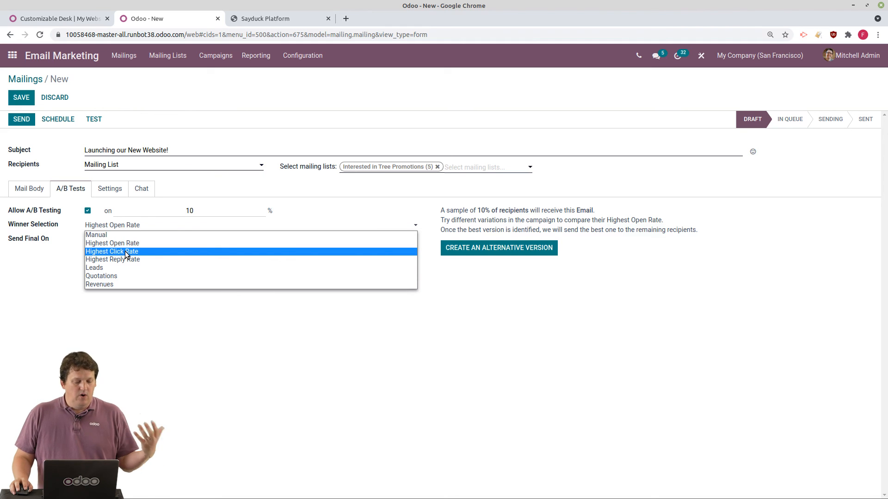
left_click(124, 276)
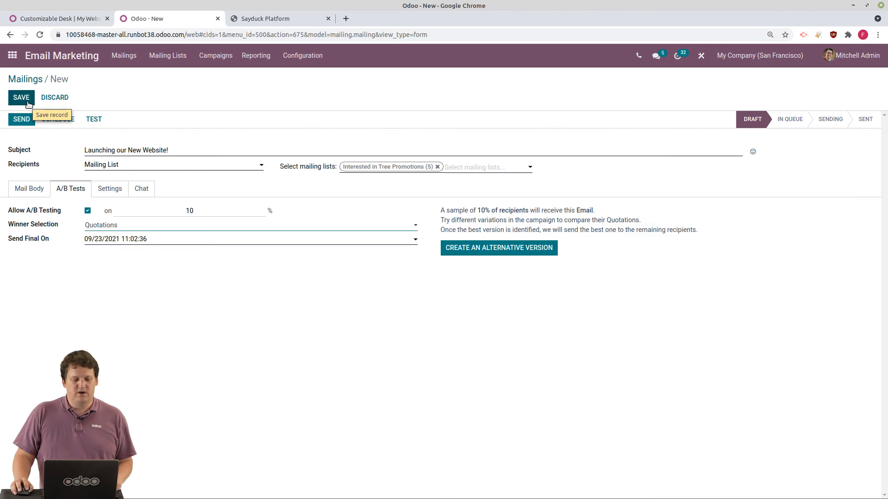
left_click(21, 122)
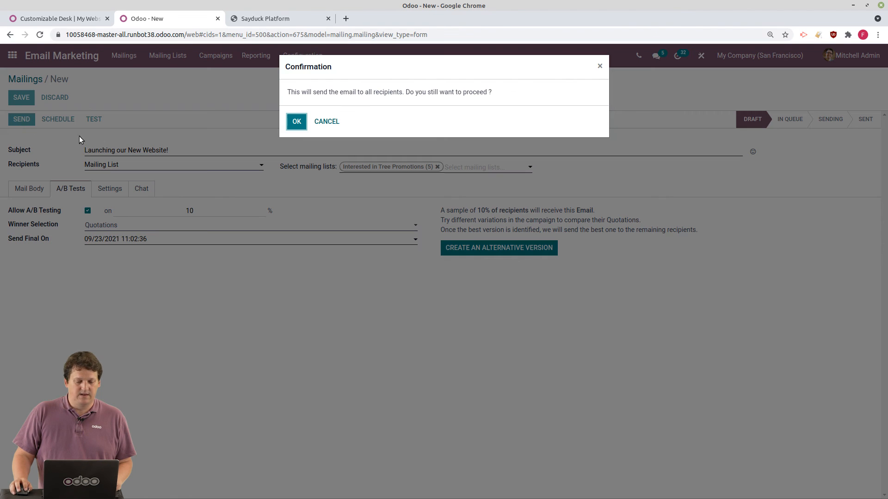
left_click(296, 123)
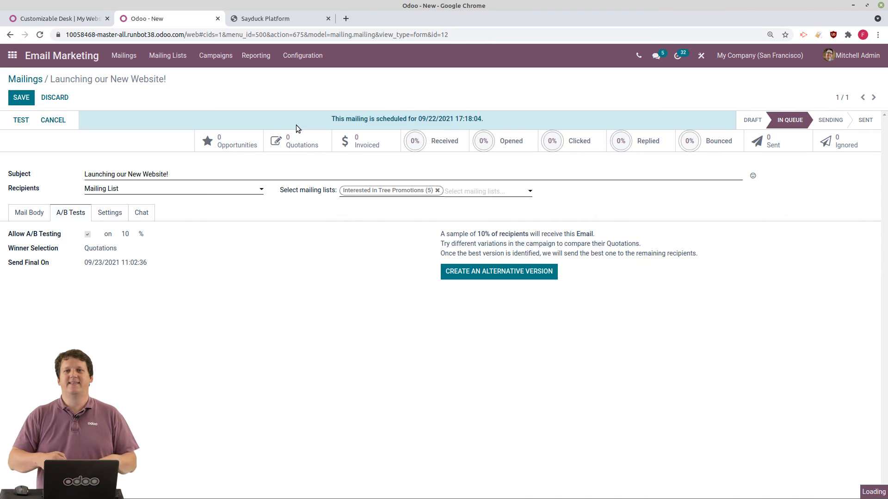